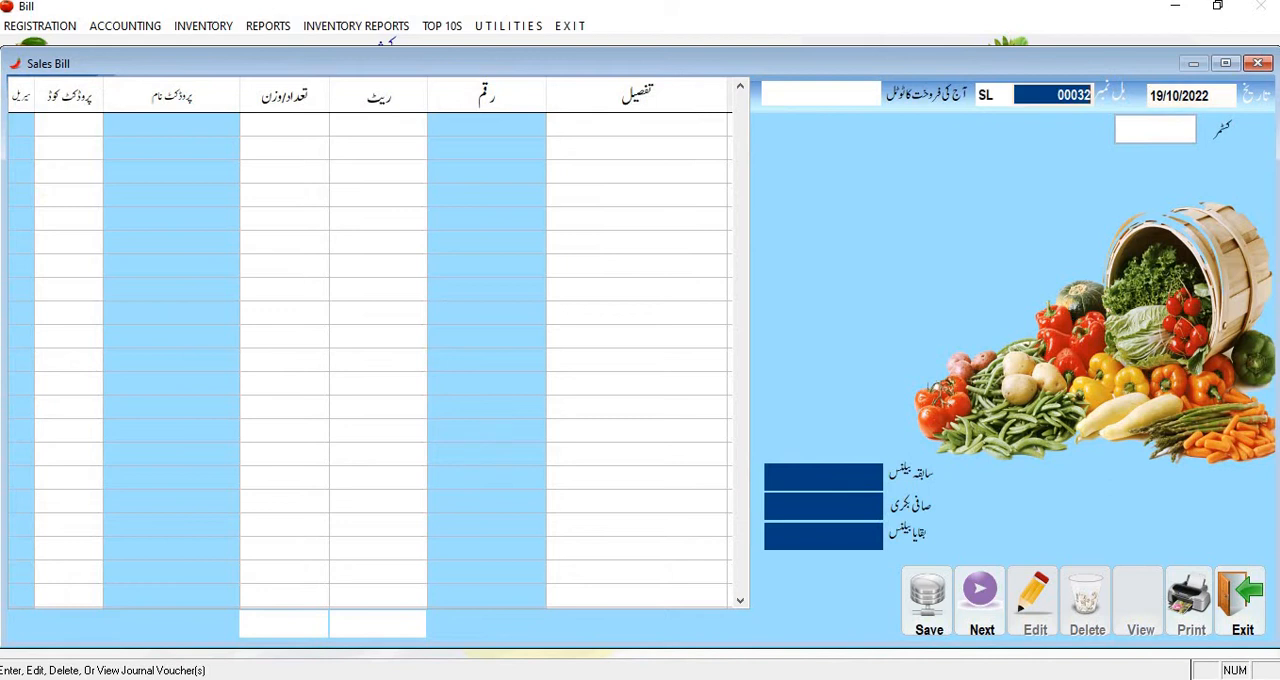
Step: Call up sales bill 31 for viewing and close the sales bill form
type("31")
key("Return")
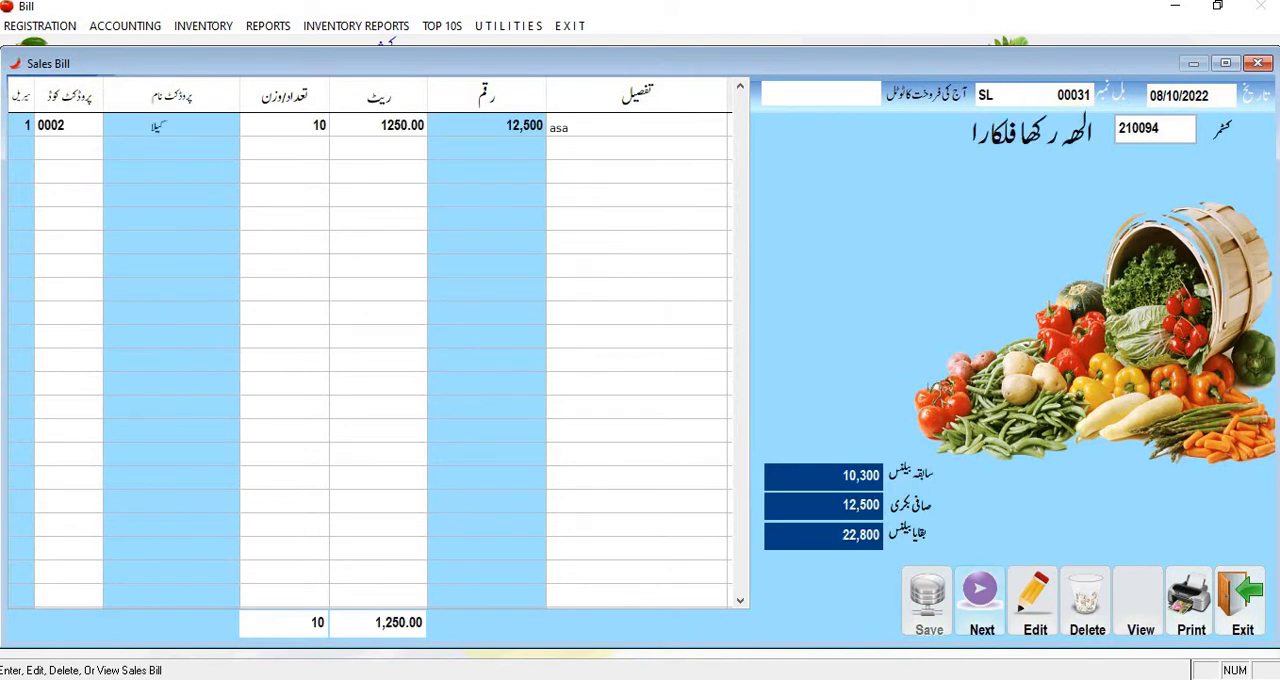
left_click(1239, 592)
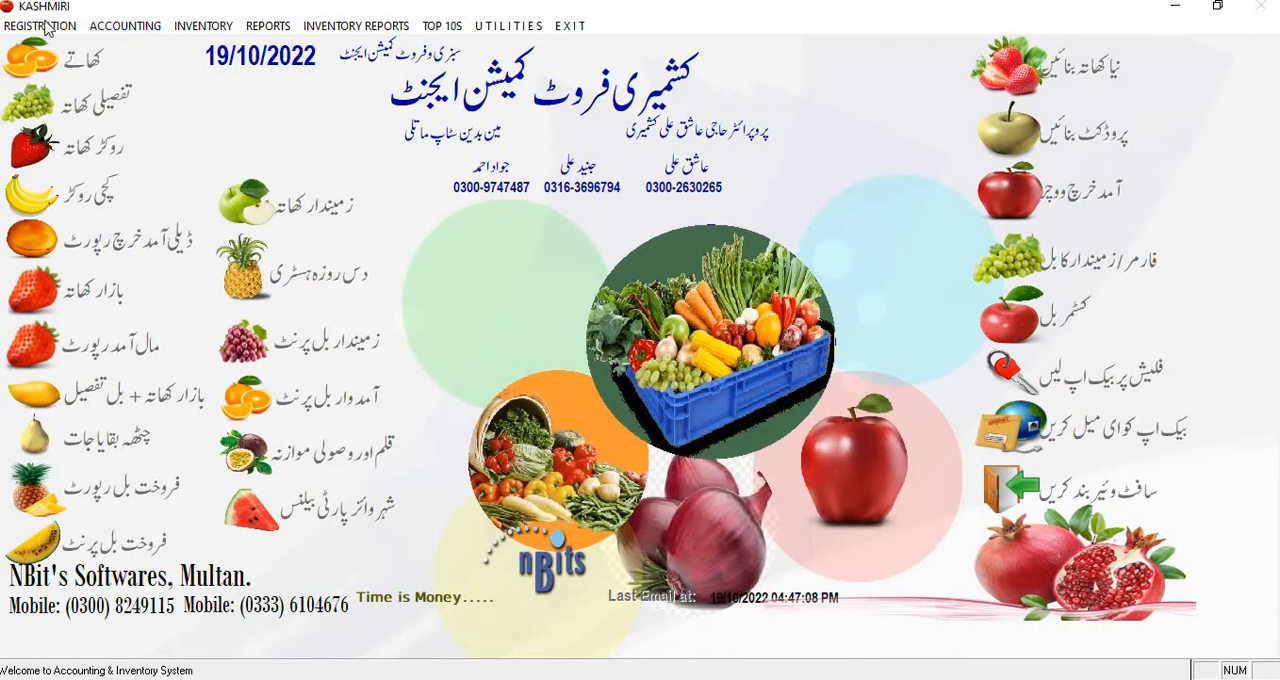
Step: Open a direct daily voucher dated 19/10/2022 and load the party list for the CUSTOMERS / SHOPS group
left_click(150, 25)
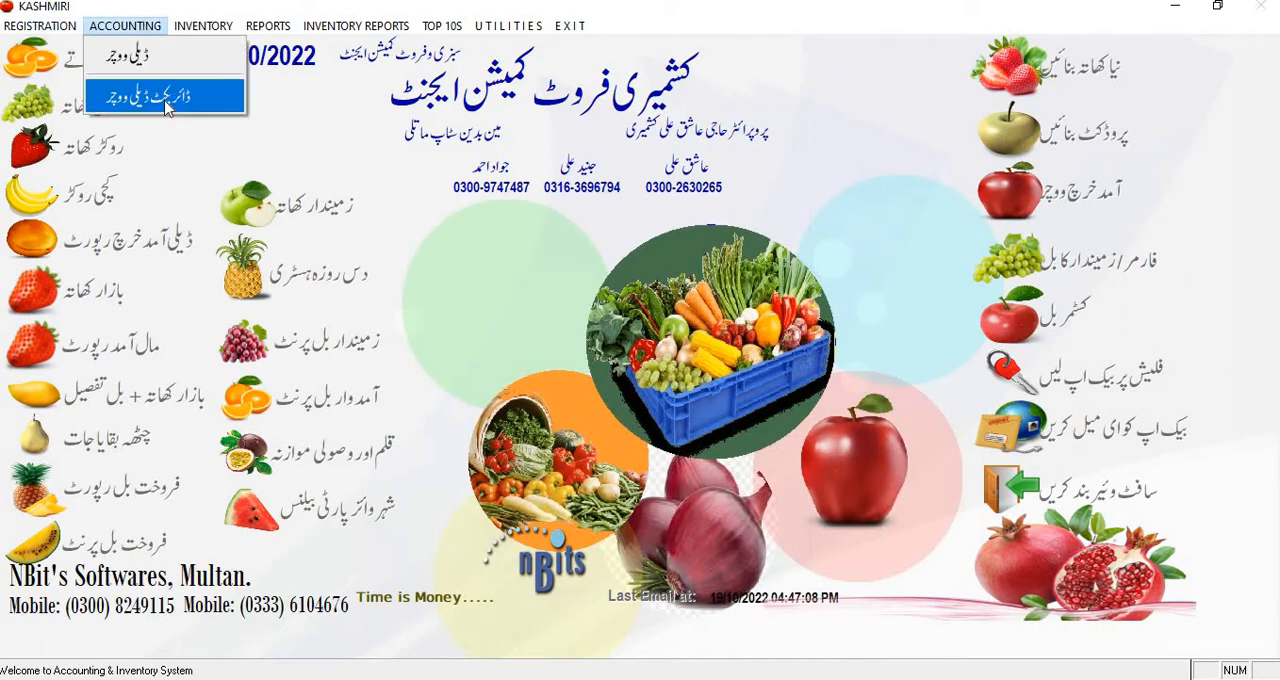
left_click(166, 100)
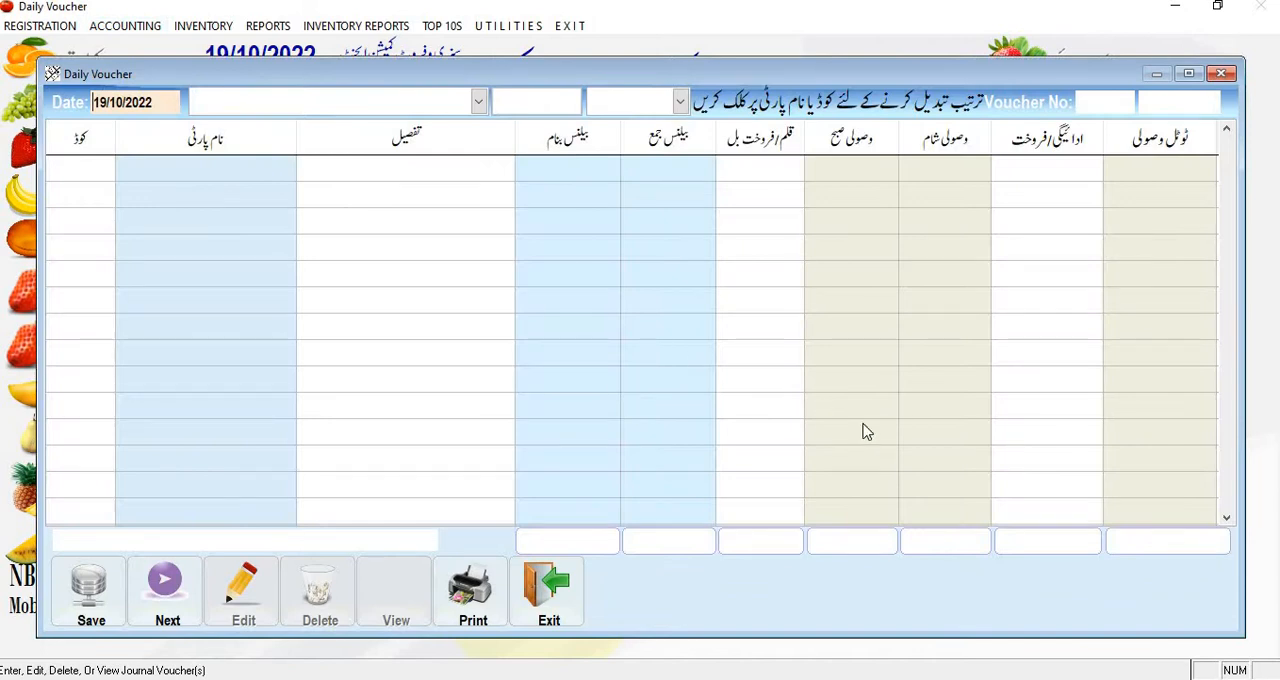
key("Return")
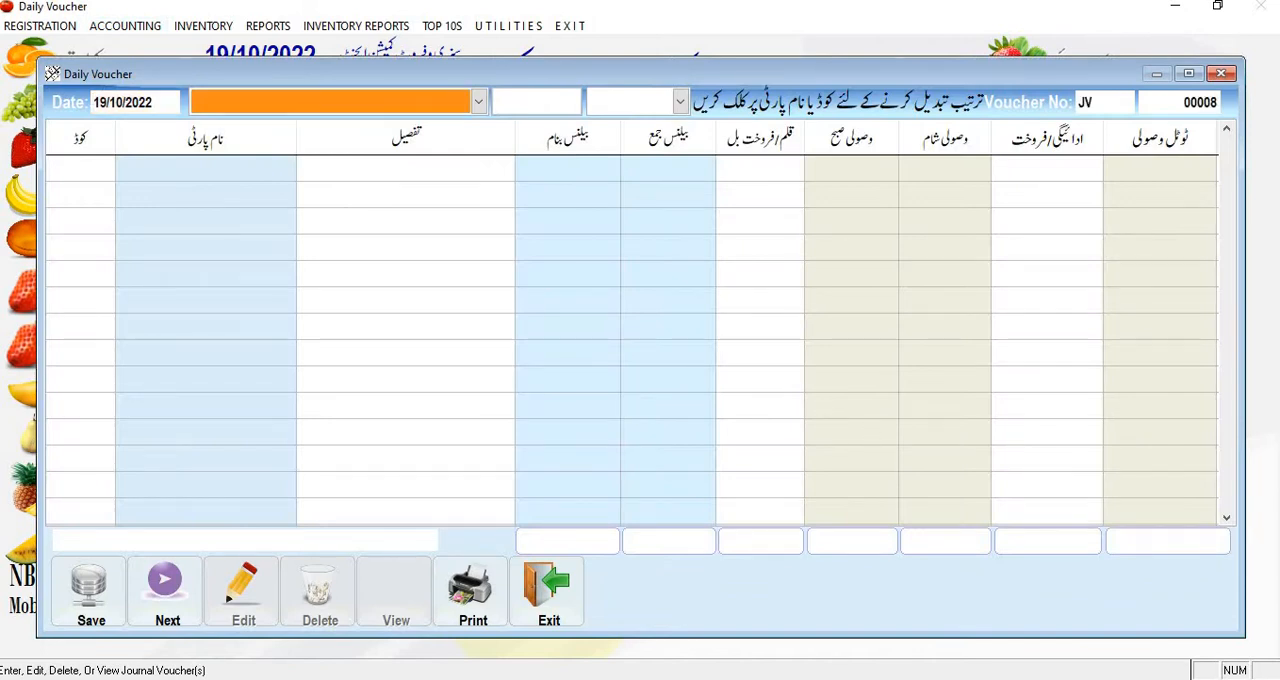
key("Down")
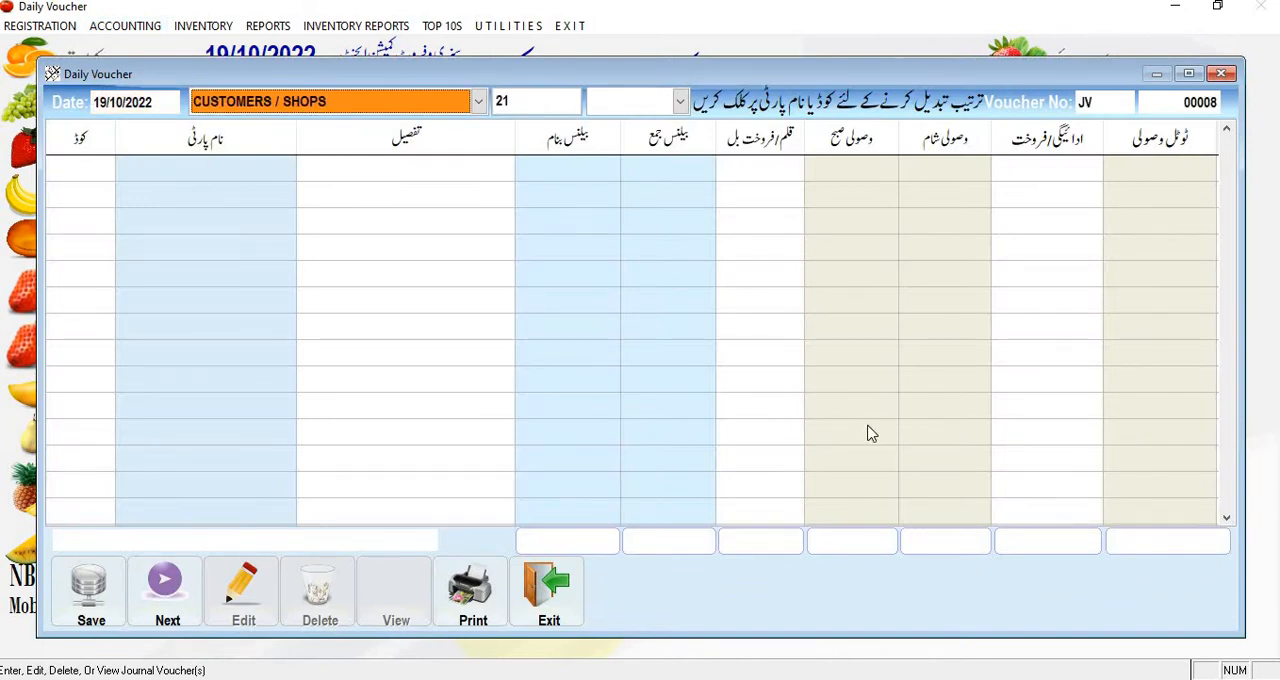
key("Return")
key("Return")
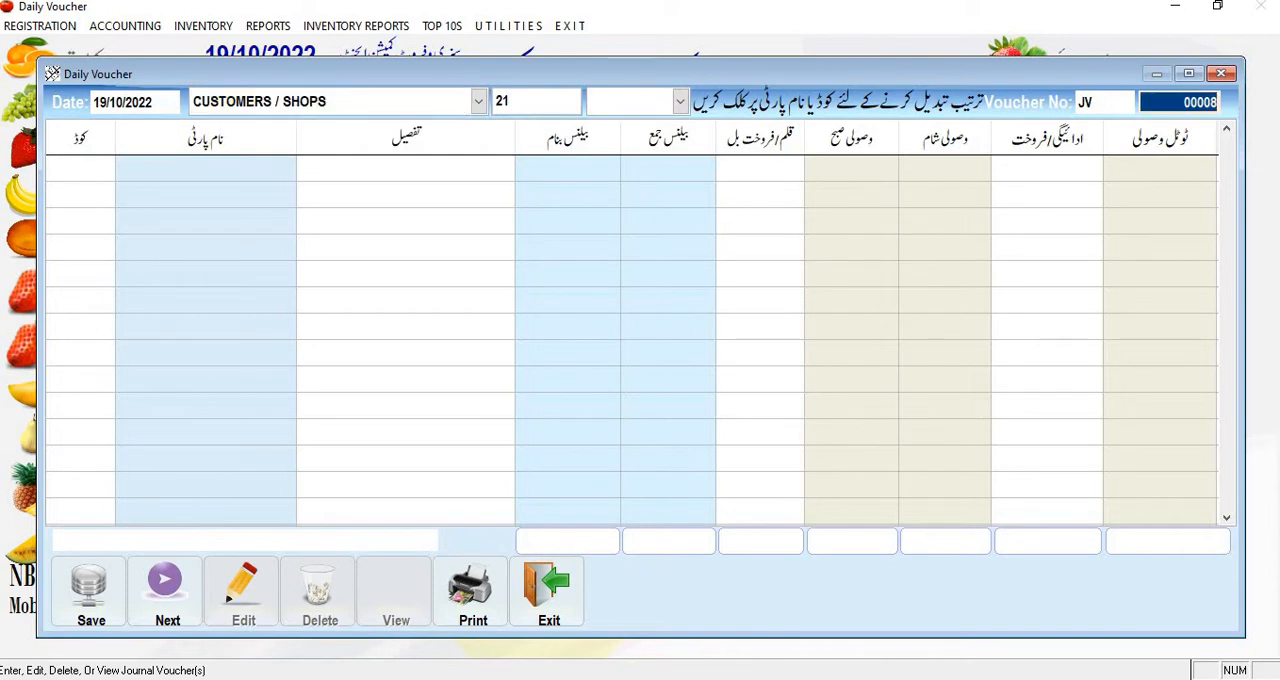
key("Return")
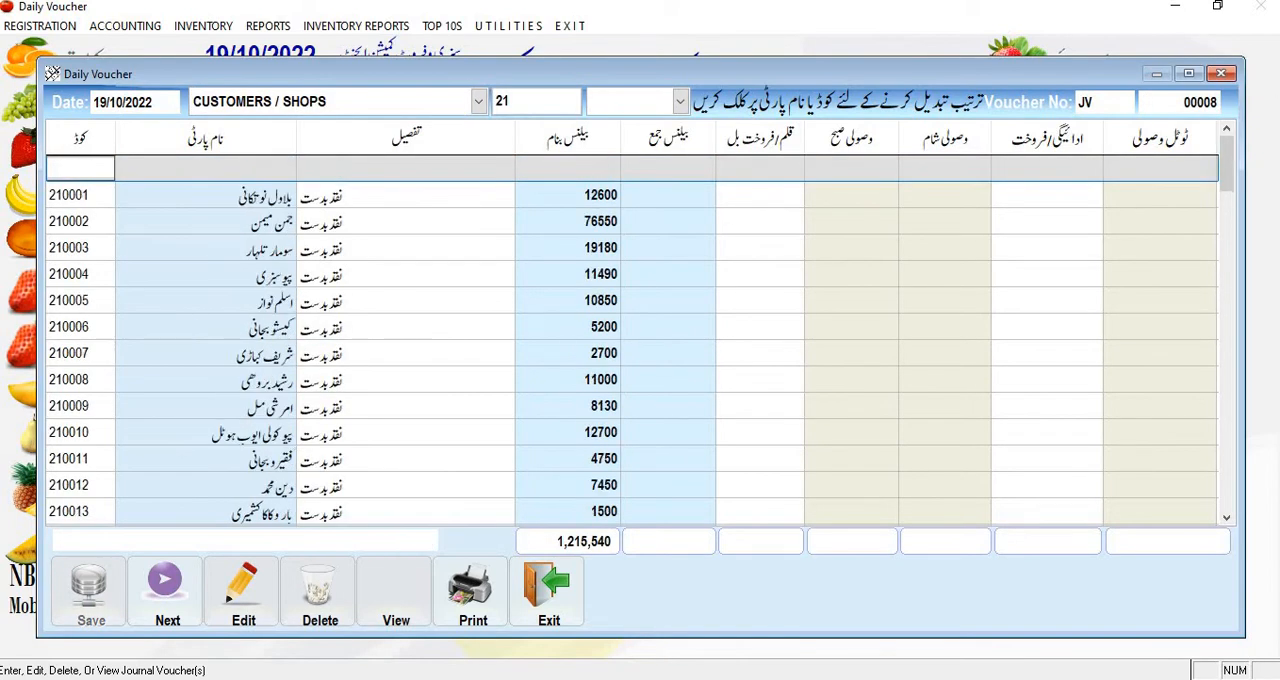
Step: Sort the voucher's party list by party name and return it to code order
left_click(267, 173)
left_click(263, 137)
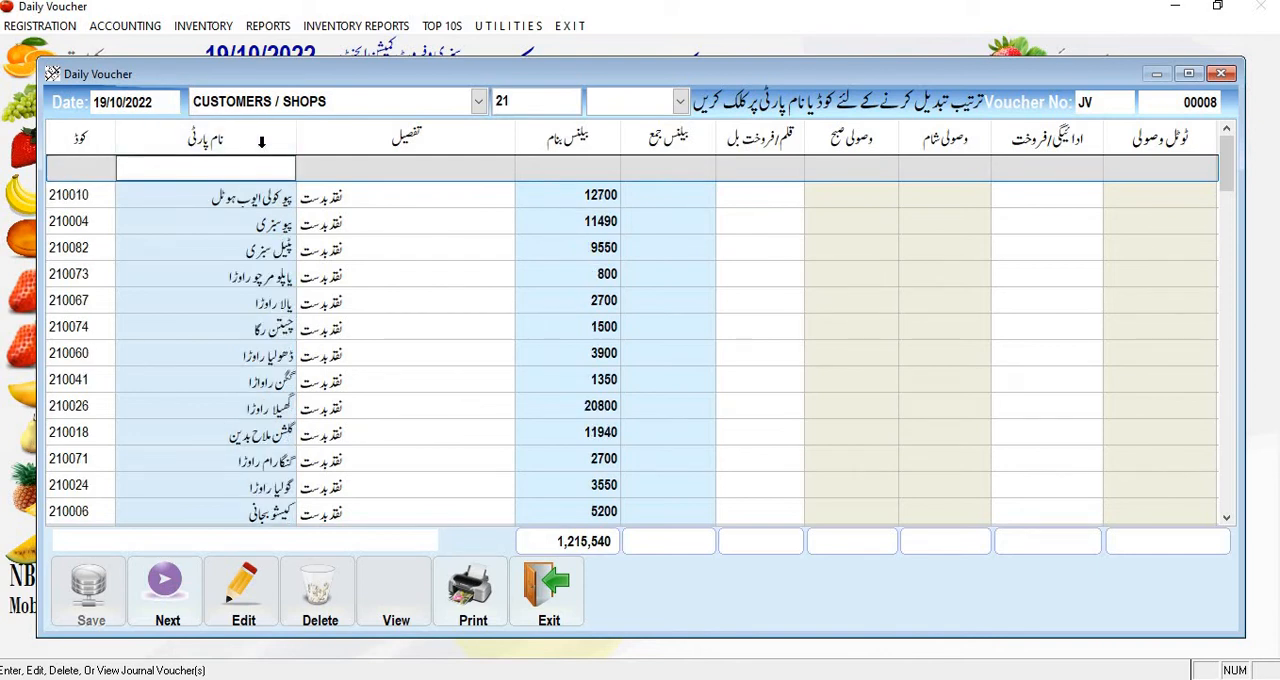
left_click(79, 137)
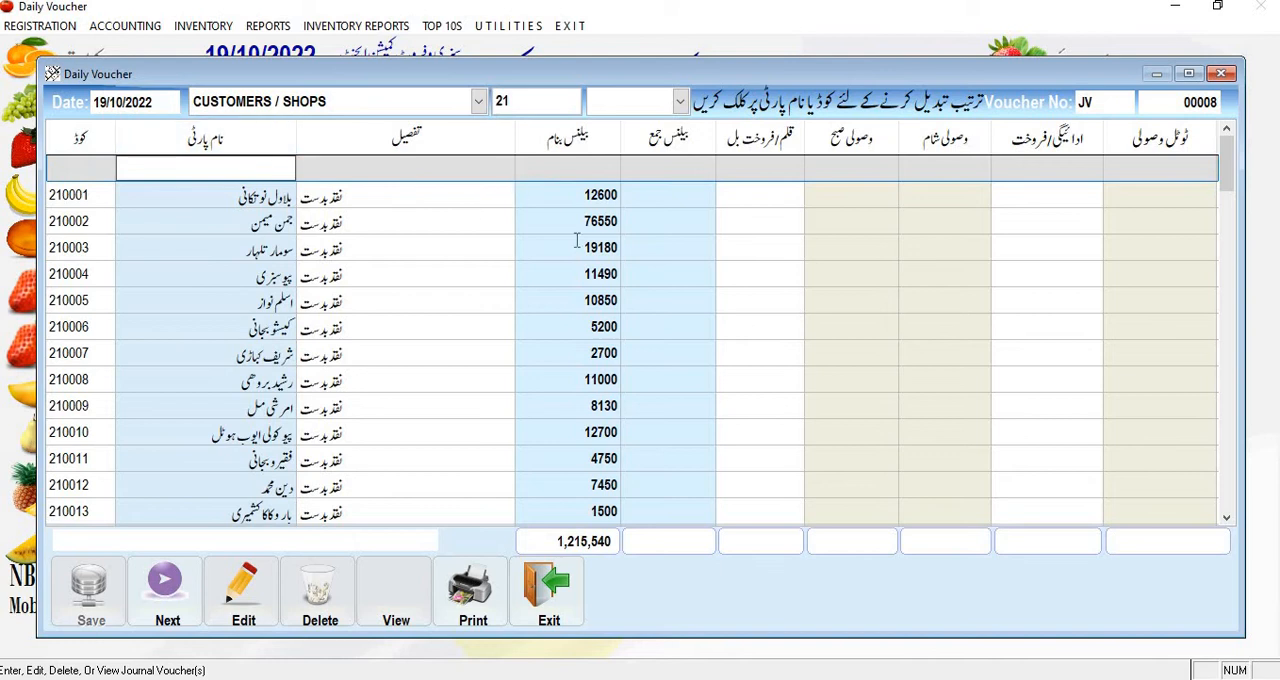
Step: Enter payment/sale amounts of 100, 500, 600, 700 and 800 for the first five parties in the voucher
left_click(1022, 192)
double_click(1048, 194)
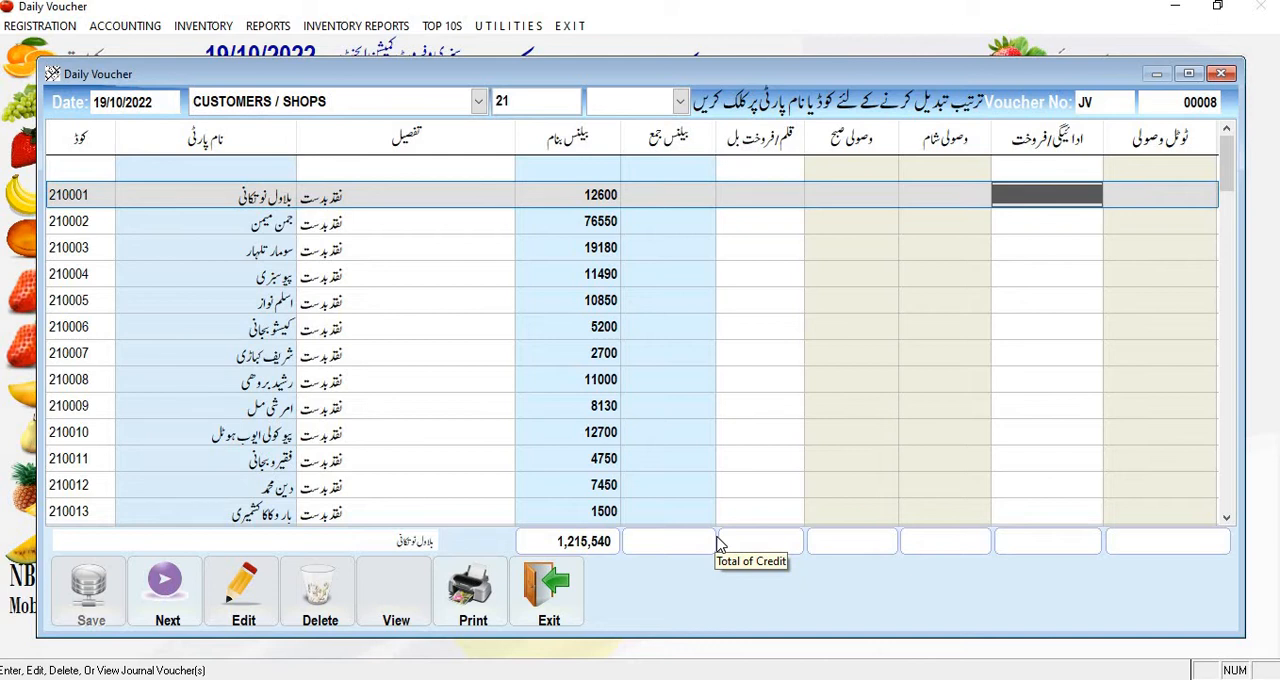
type("100")
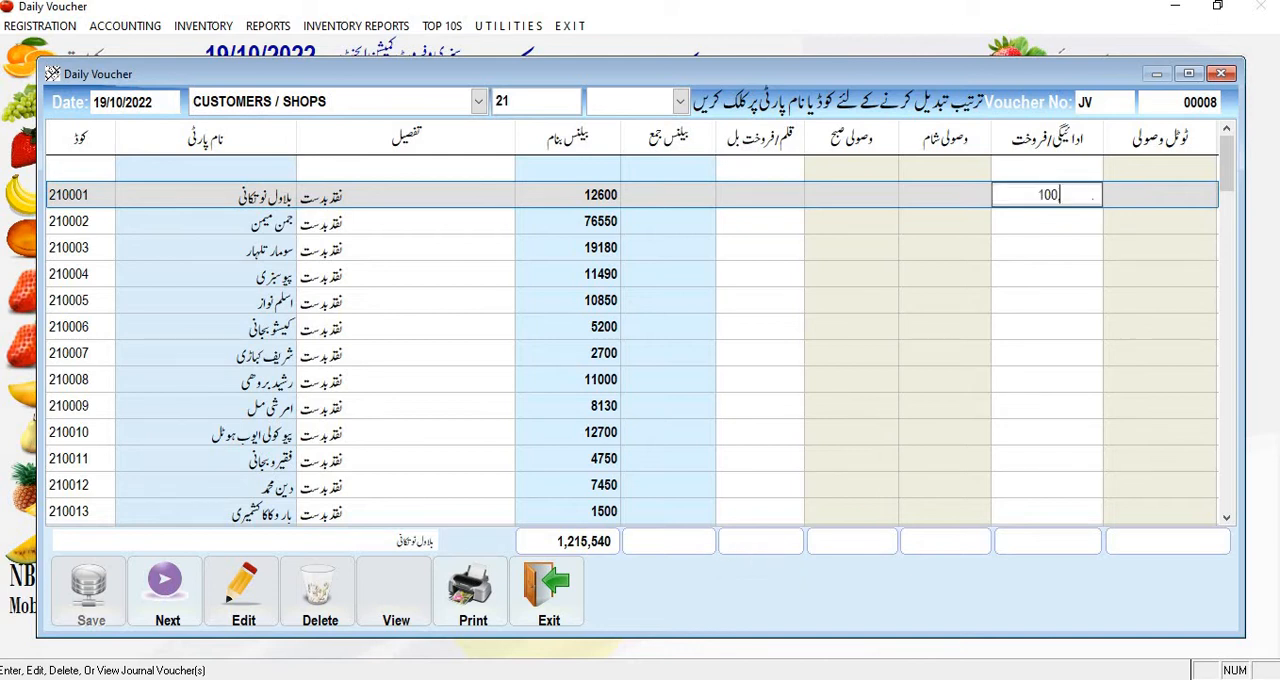
key("Return")
type("500")
key("Return")
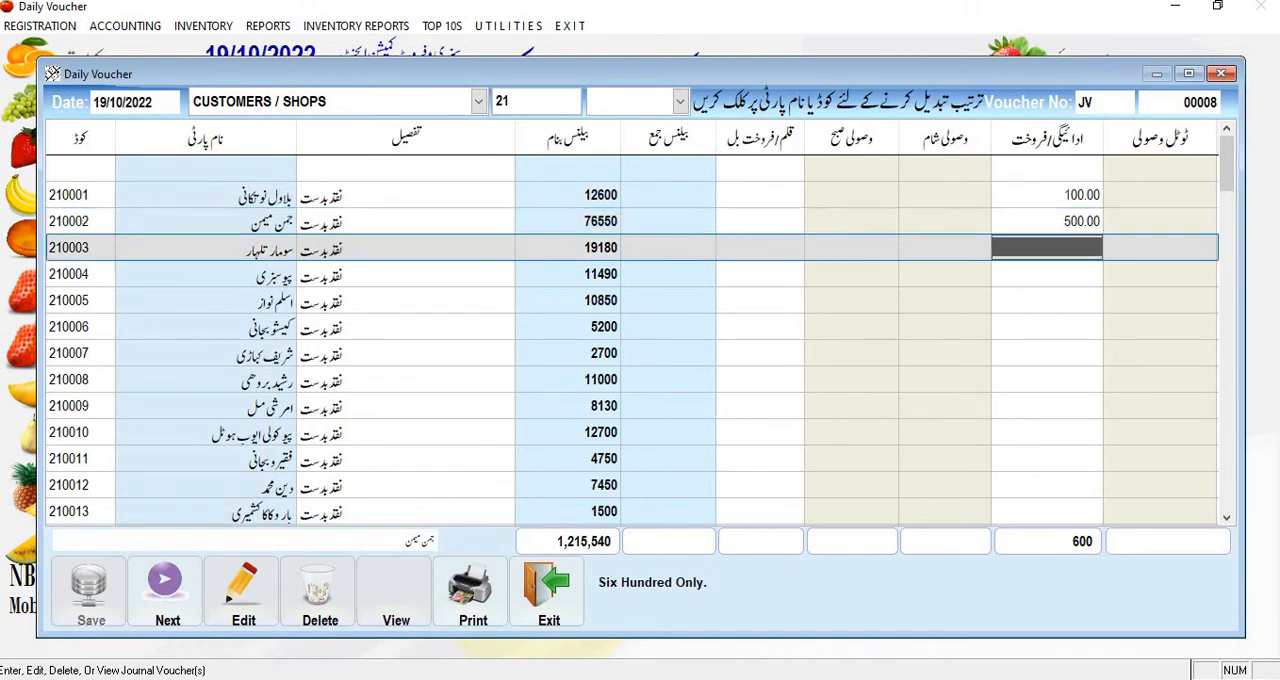
type("600")
key("Return")
type("700")
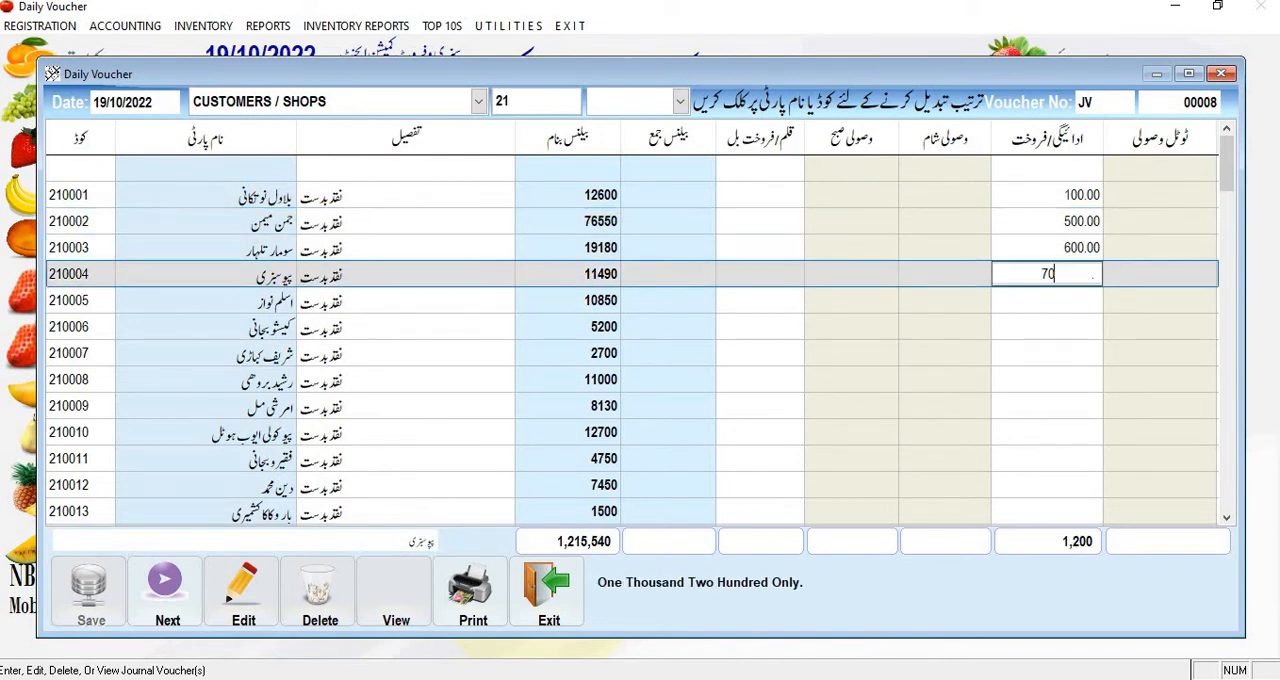
key("Return")
type("800")
key("Return")
Step: Enter payment/sale amounts of 100 and 200 for the sixth and seventh parties, and 250 and 1000 for the ninth and tenth
type("100")
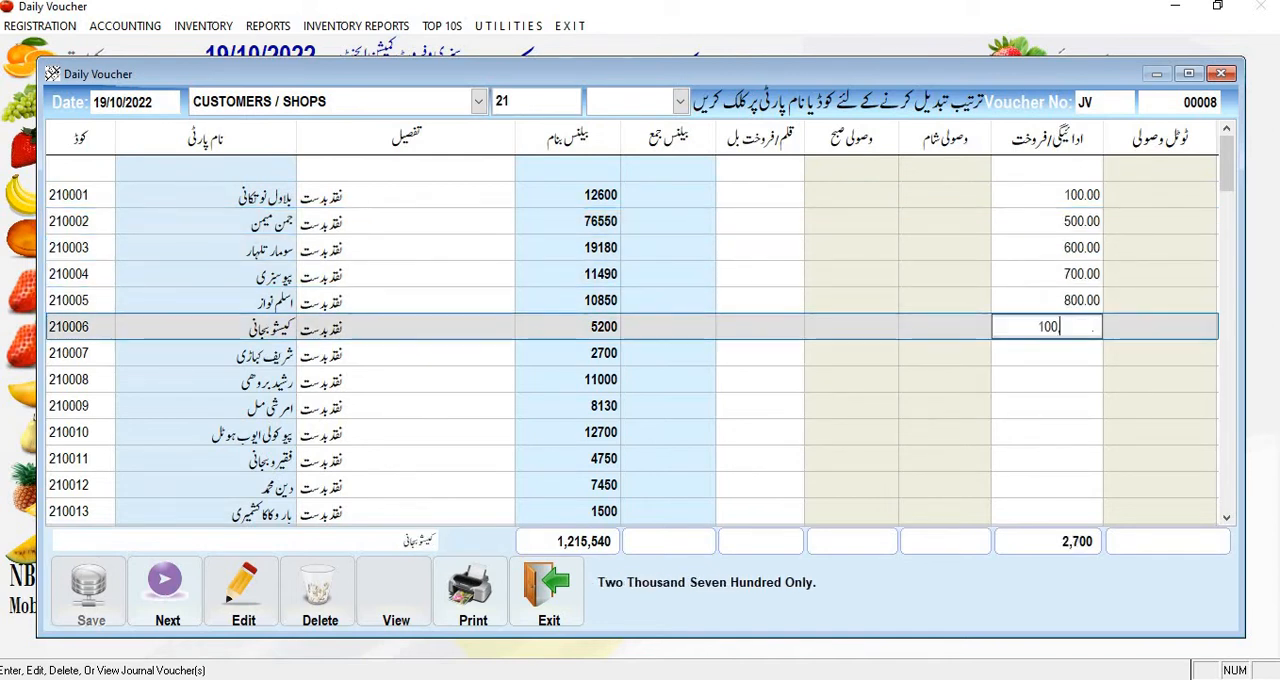
key("Return")
type("200")
key("Return")
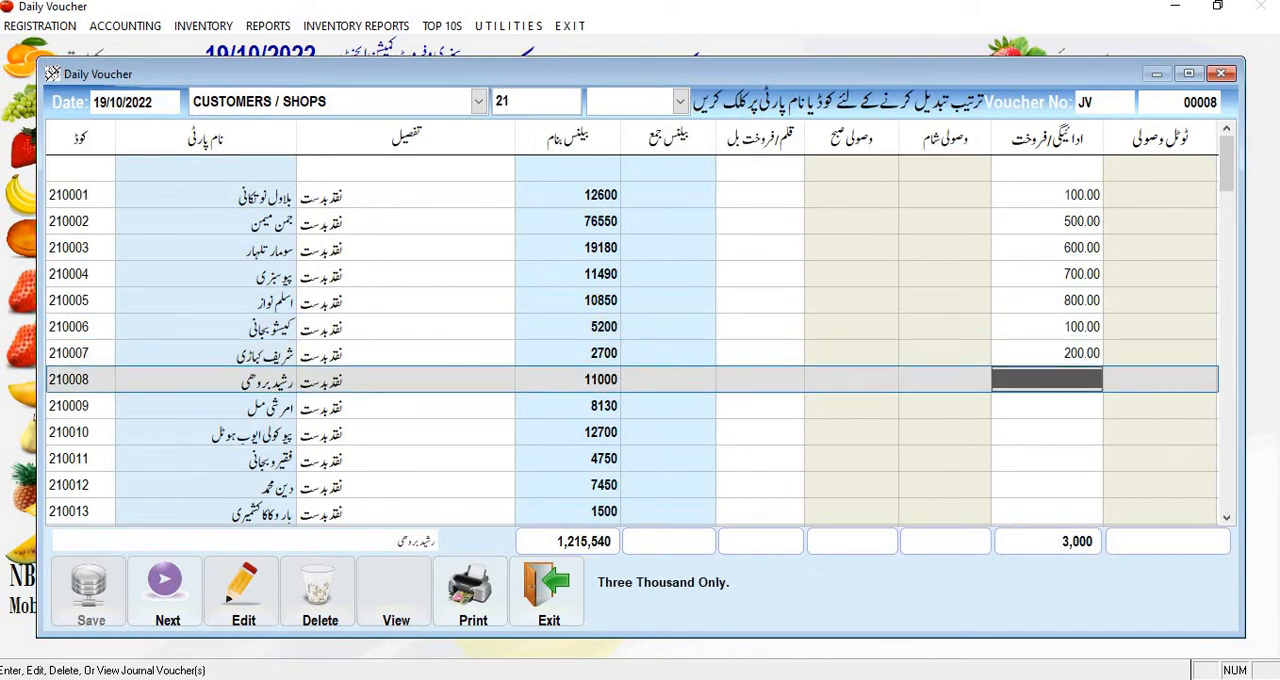
key("Return")
type("250")
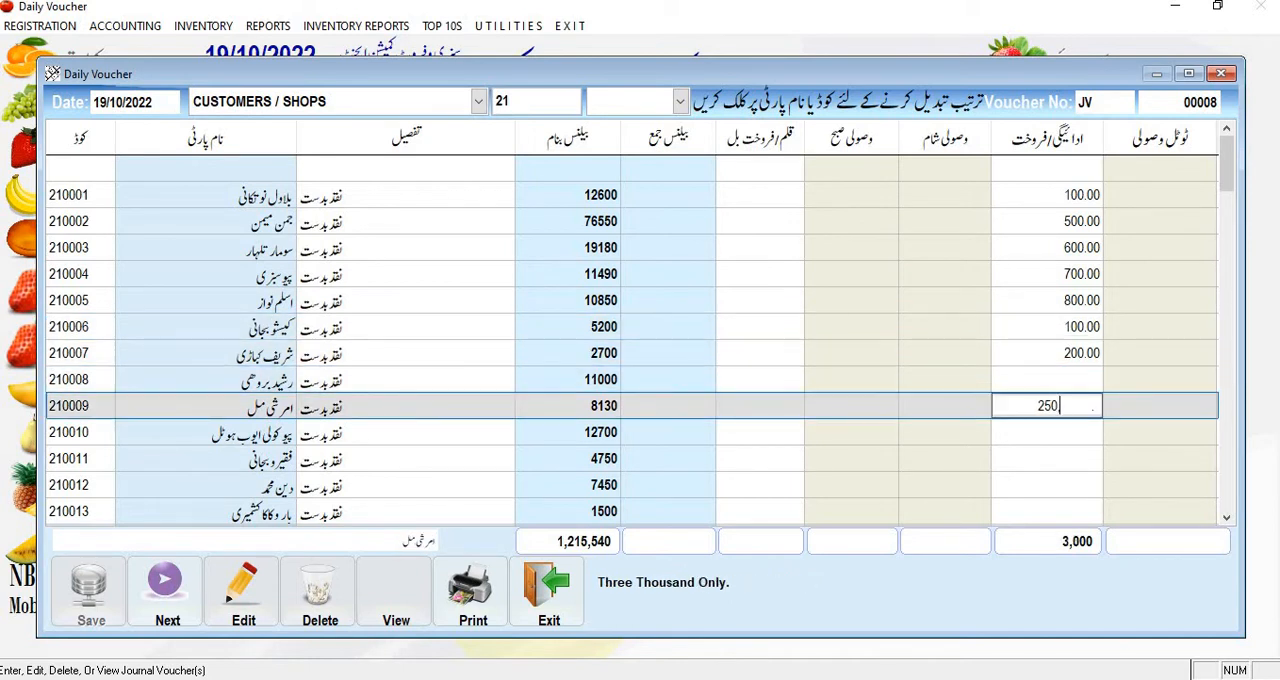
key("Return")
type("1000")
key("Return")
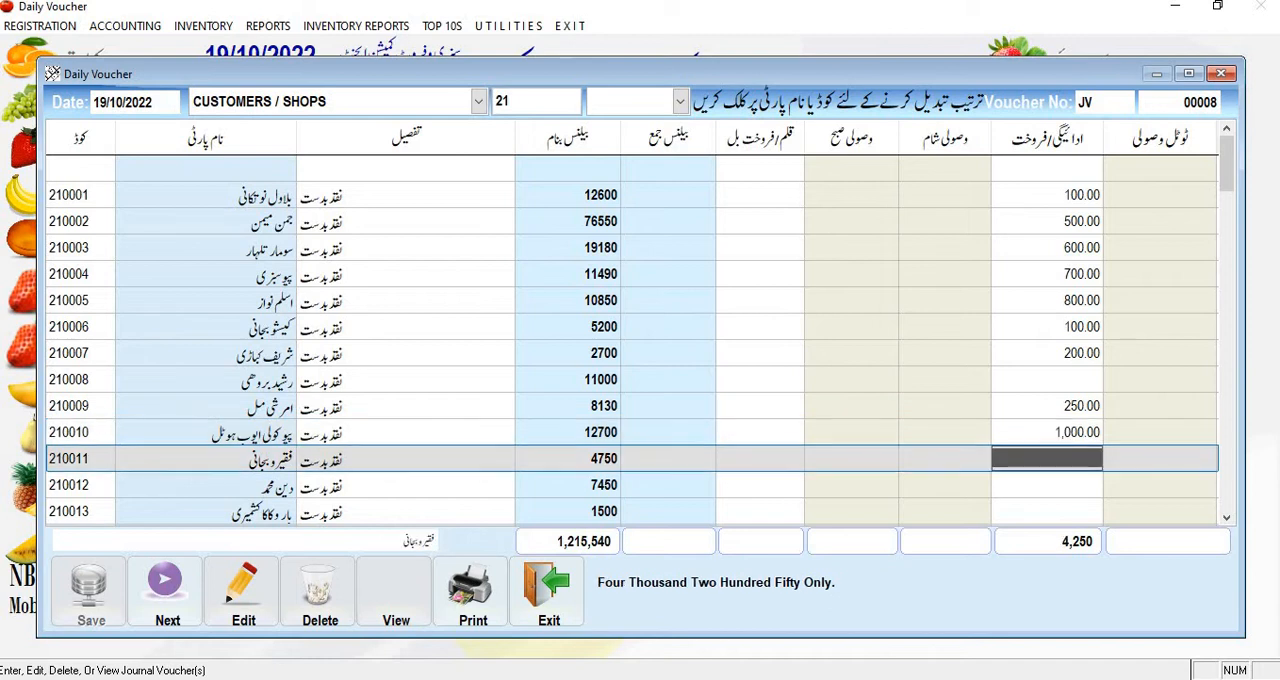
Step: Enter a payment/sale amount of 690 for the fourteenth party in the voucher
key("Return")
key("Return")
key("Return")
key("Return")
key("Return")
key("Return")
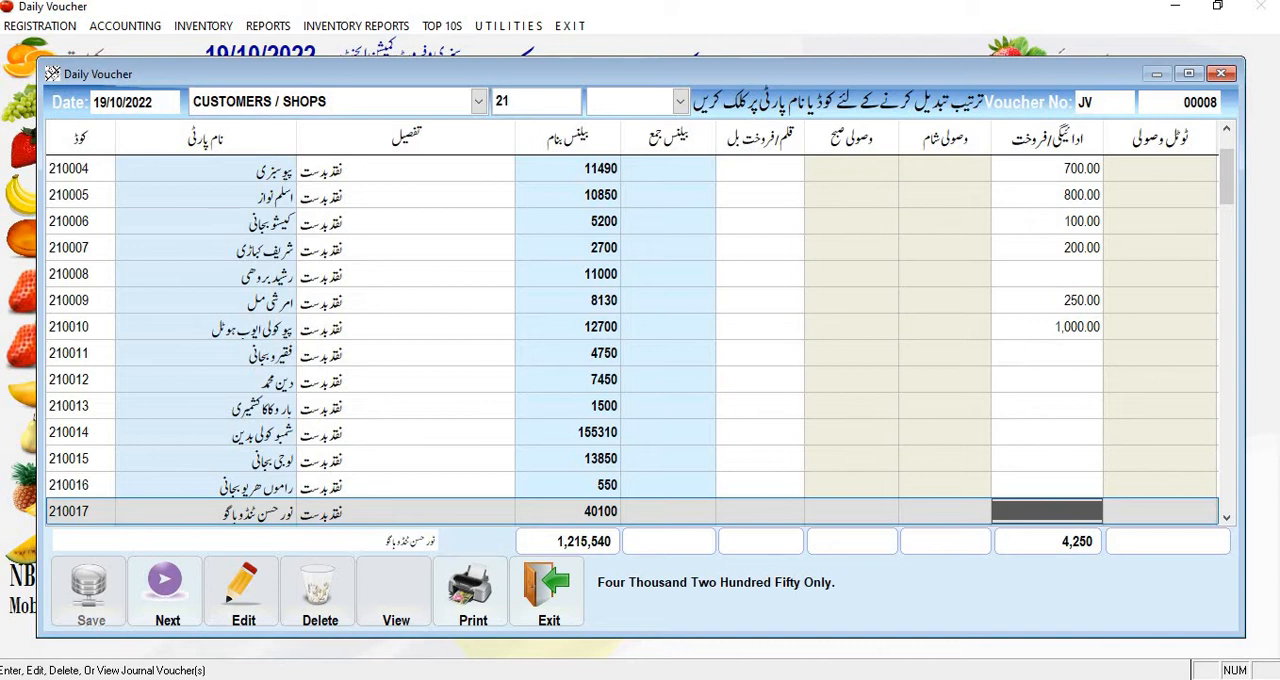
key("Up")
key("Up")
key("Up")
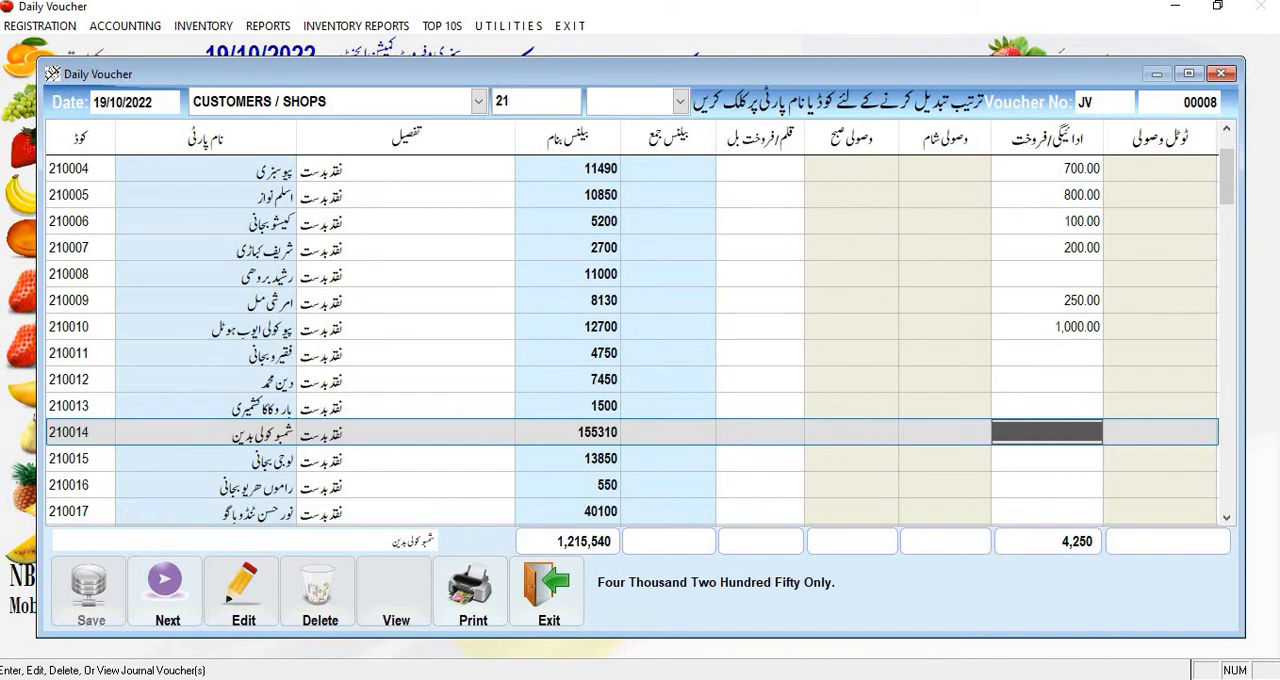
type("690")
key("Return")
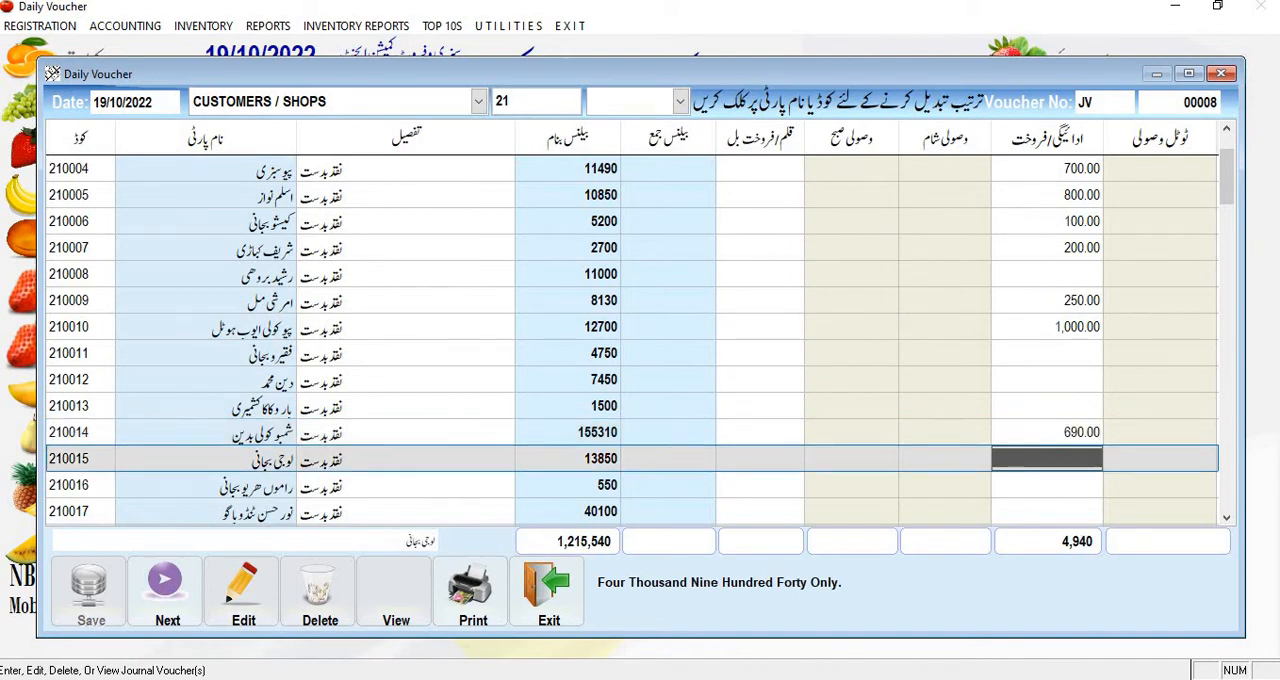
Step: Enter a payment/sale amount of 1200 for the twenty-fifth party in the voucher
key("Down")
key("Down")
key("Down")
key("Down")
key("Down")
key("Down")
key("Down")
key("Down")
key("Down")
key("Down")
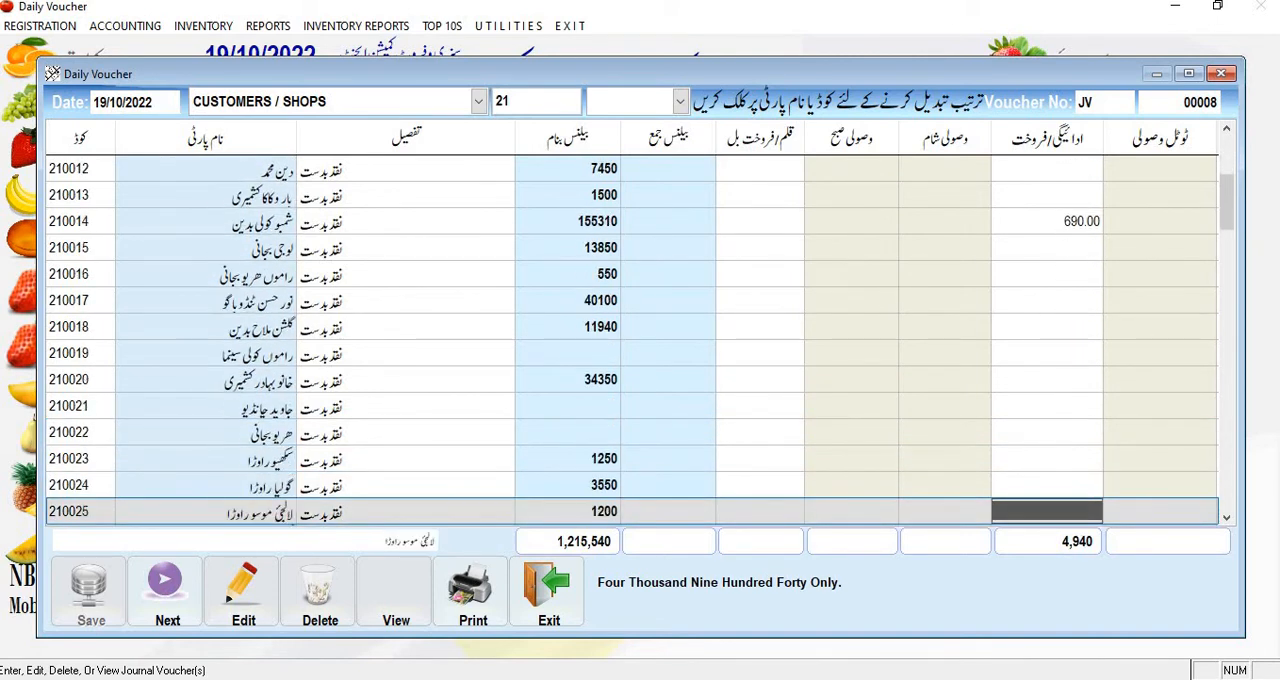
type("1200")
key("Return")
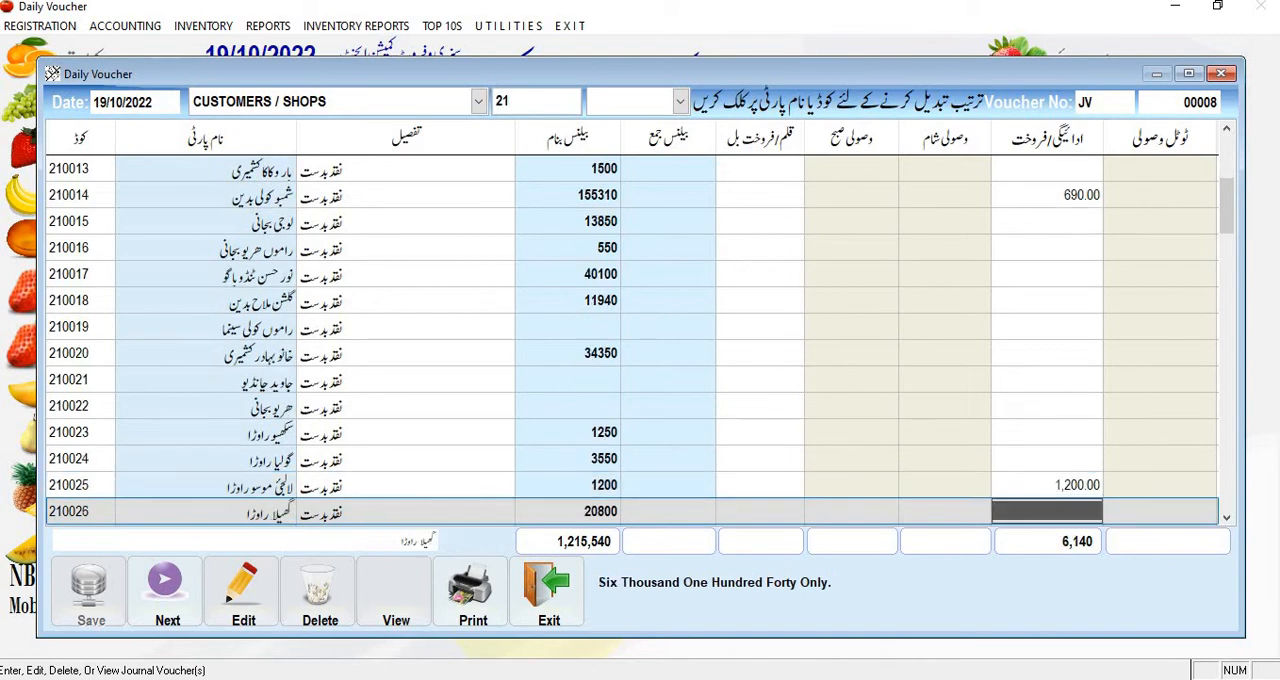
Step: Finish the amount entries and save the daily voucher
key("Down")
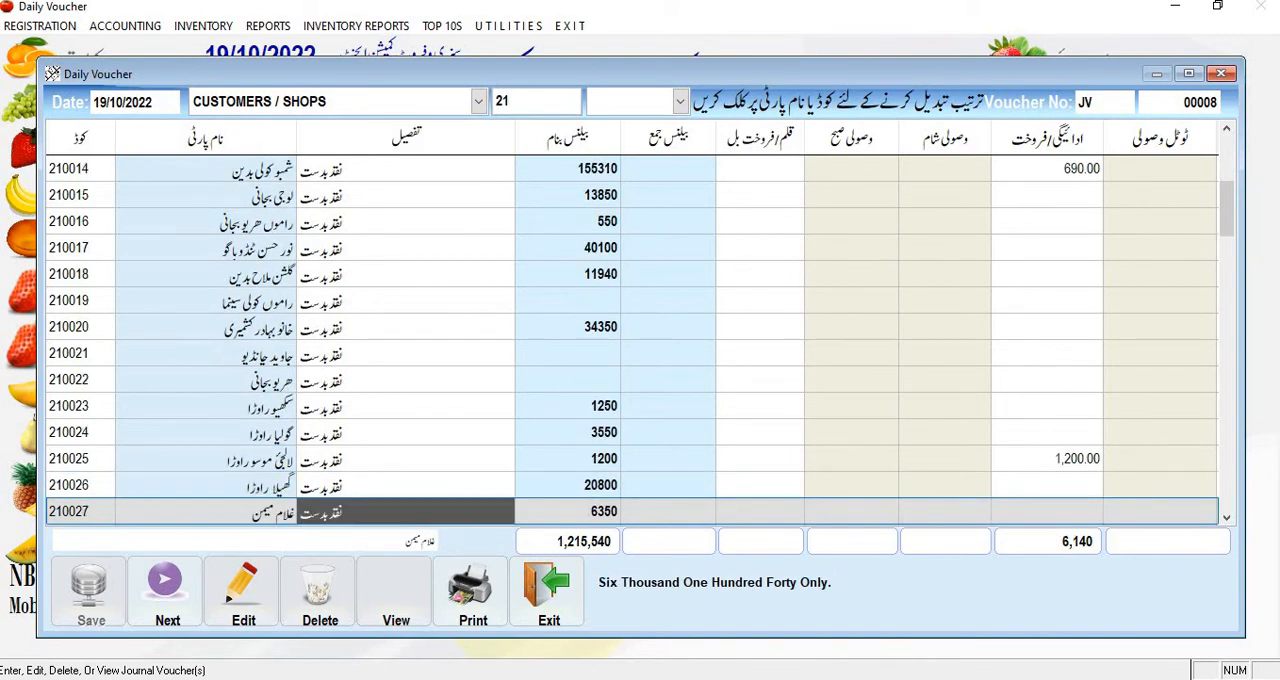
key("ctrl+Tab")
key("Return")
key("Return")
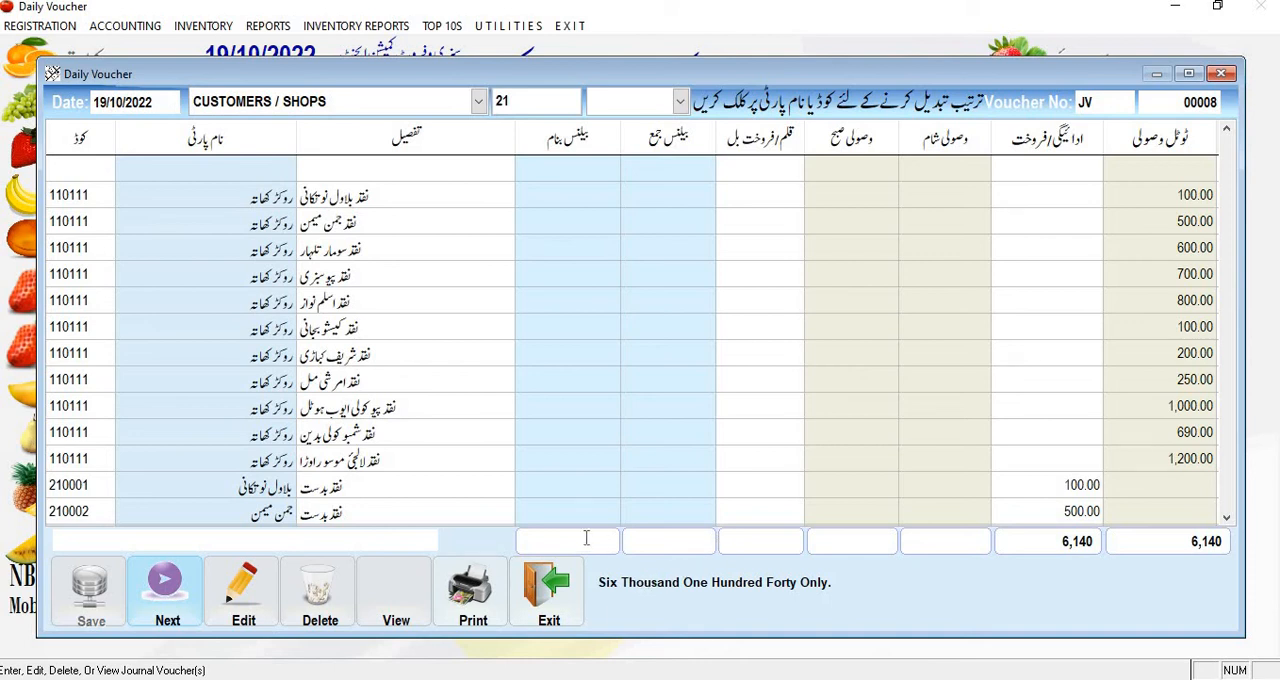
Step: Review the saved voucher's cash and party entries down to the last row and close the voucher
left_click(377, 611)
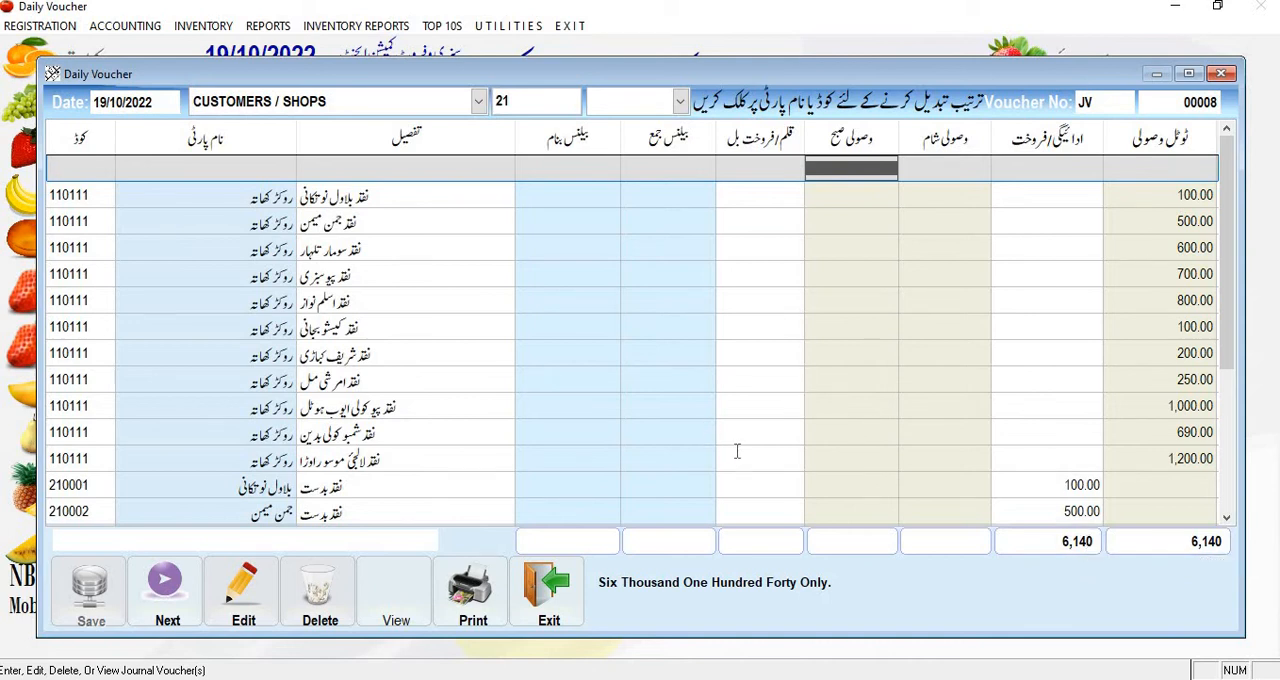
scroll(738, 462, "down", 4)
scroll(738, 462, "down", 3)
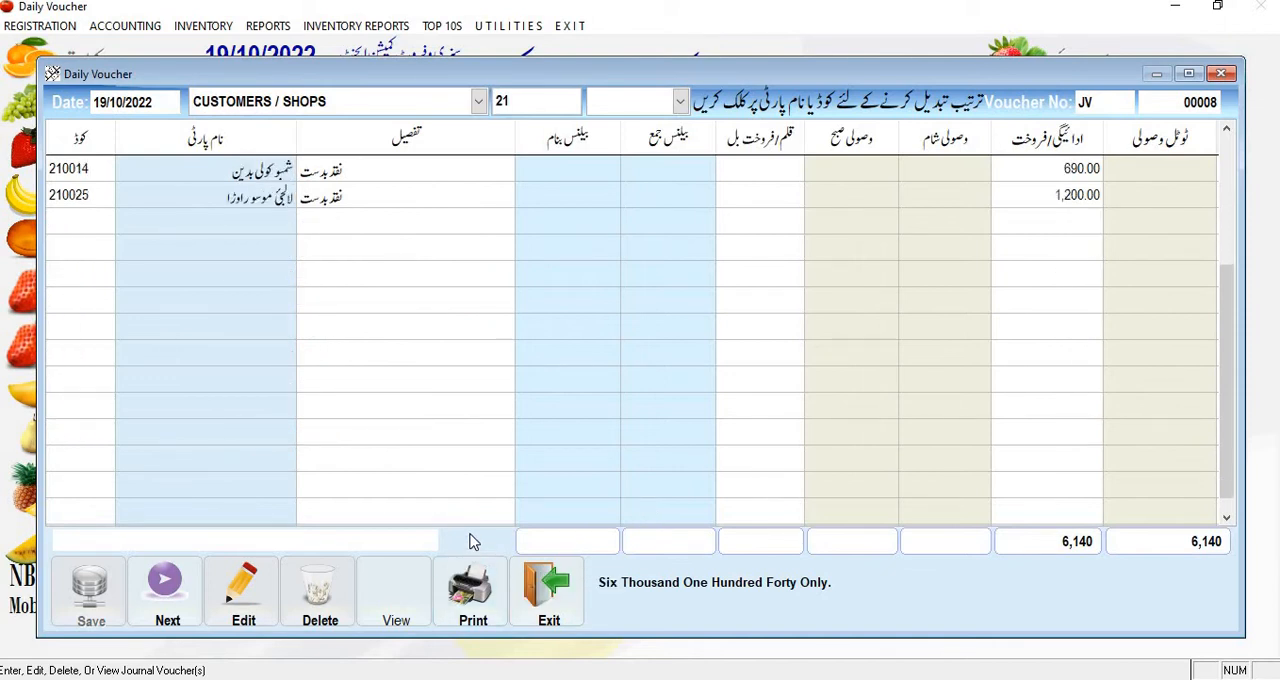
left_click(546, 592)
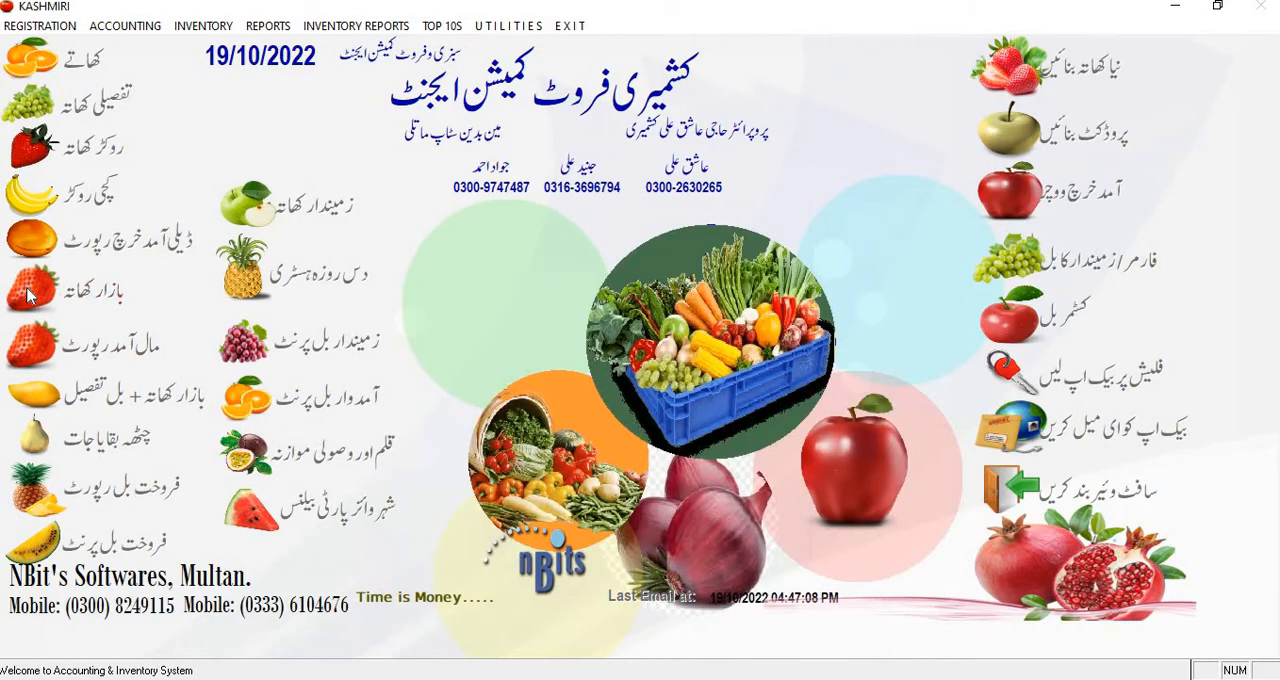
Step: Open the Bazar Khata report and load it for all customers from 19/10/2022 to 19/10/2022
left_click(91, 292)
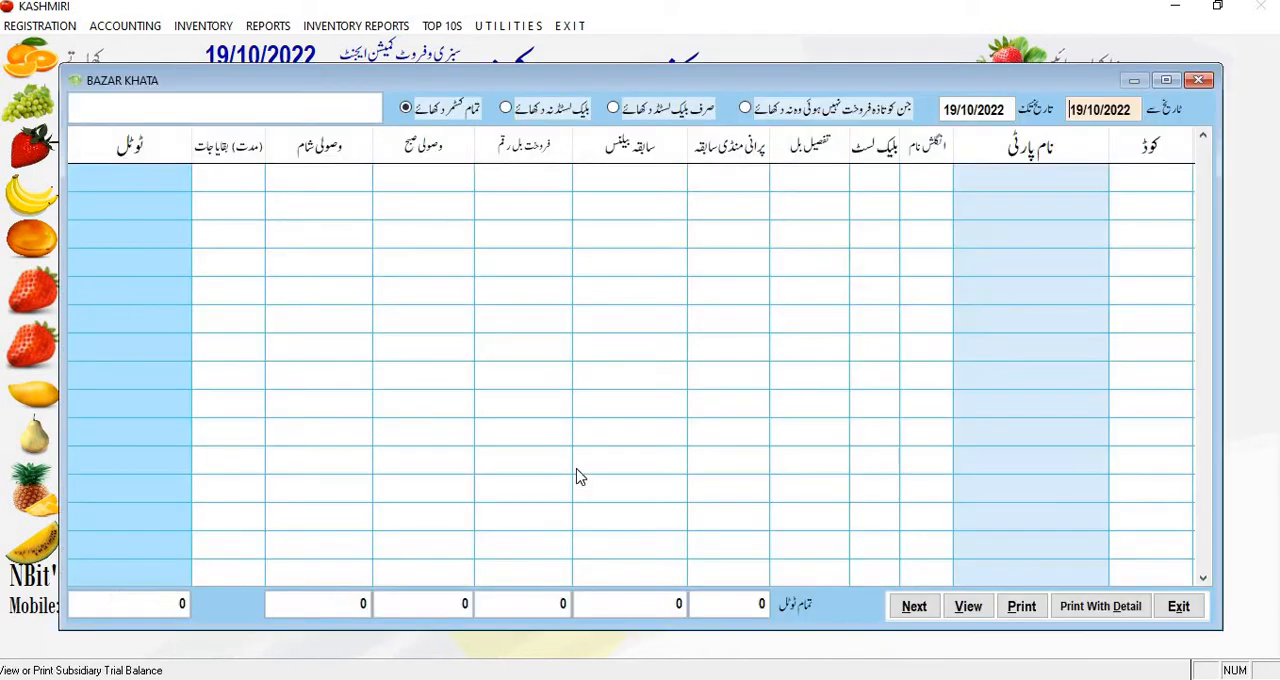
key("Return")
key("Return")
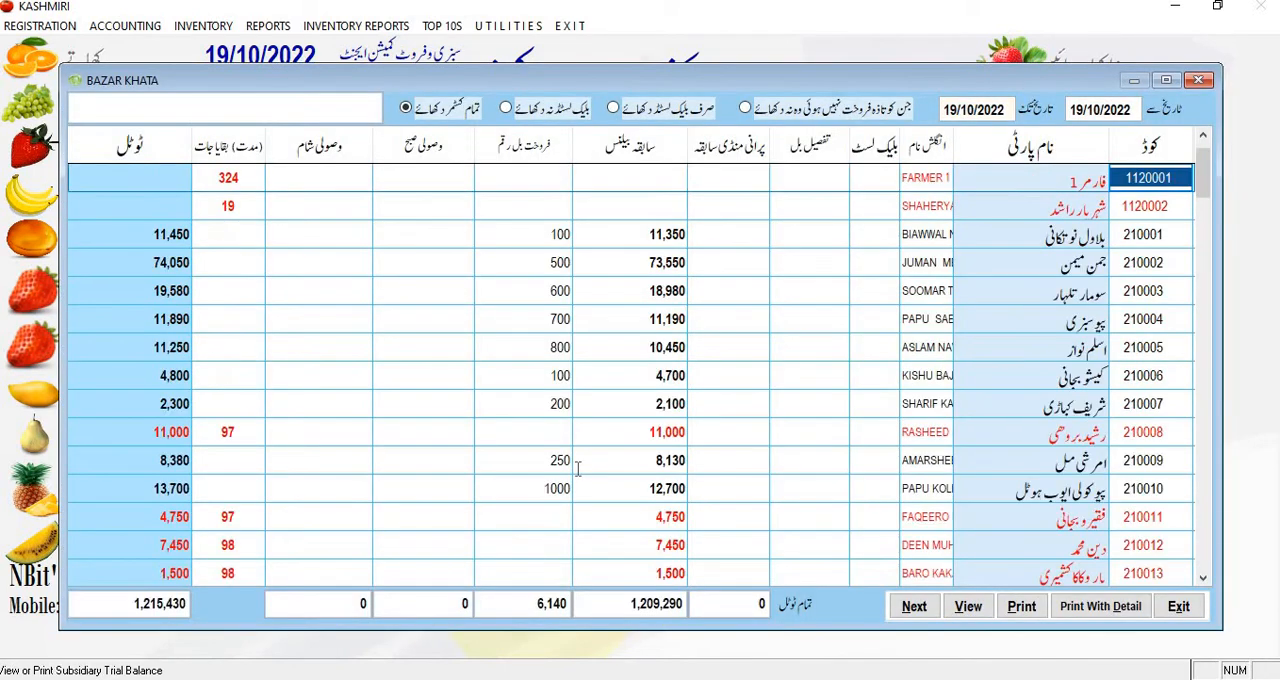
Step: Examine the first customer's row in the Bazar Khata, from the party name across to the previous balance
key("Down")
key("Down")
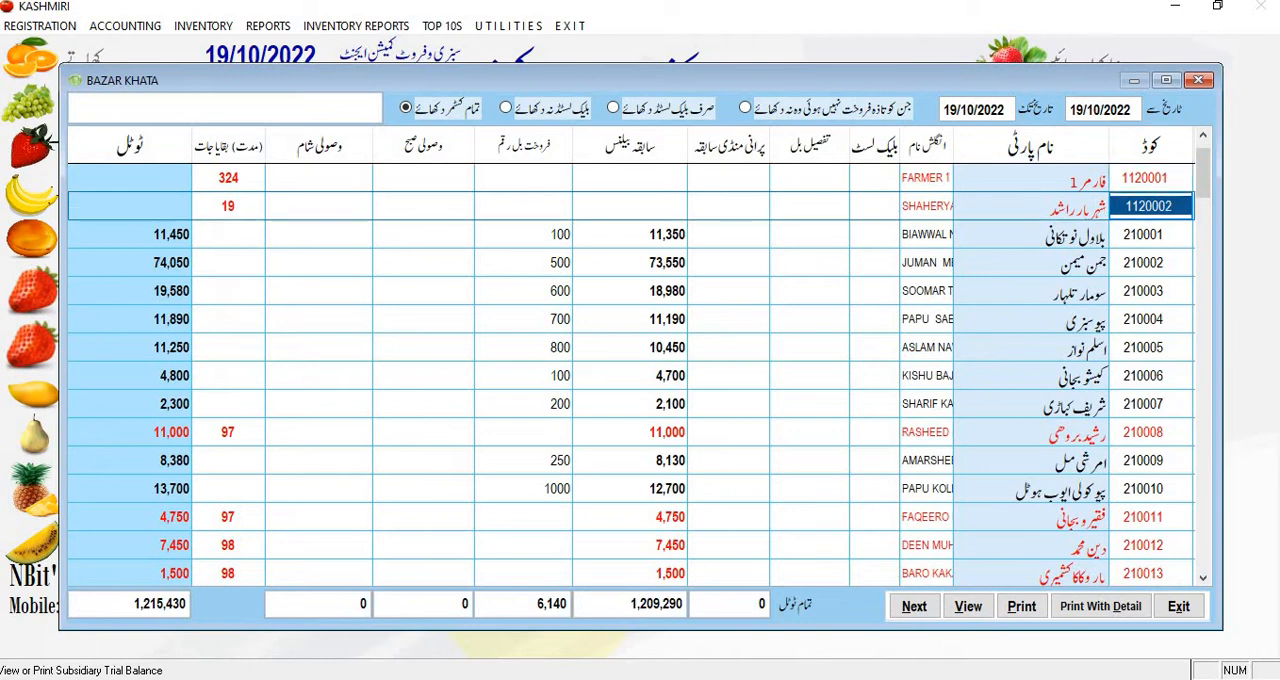
key("Left")
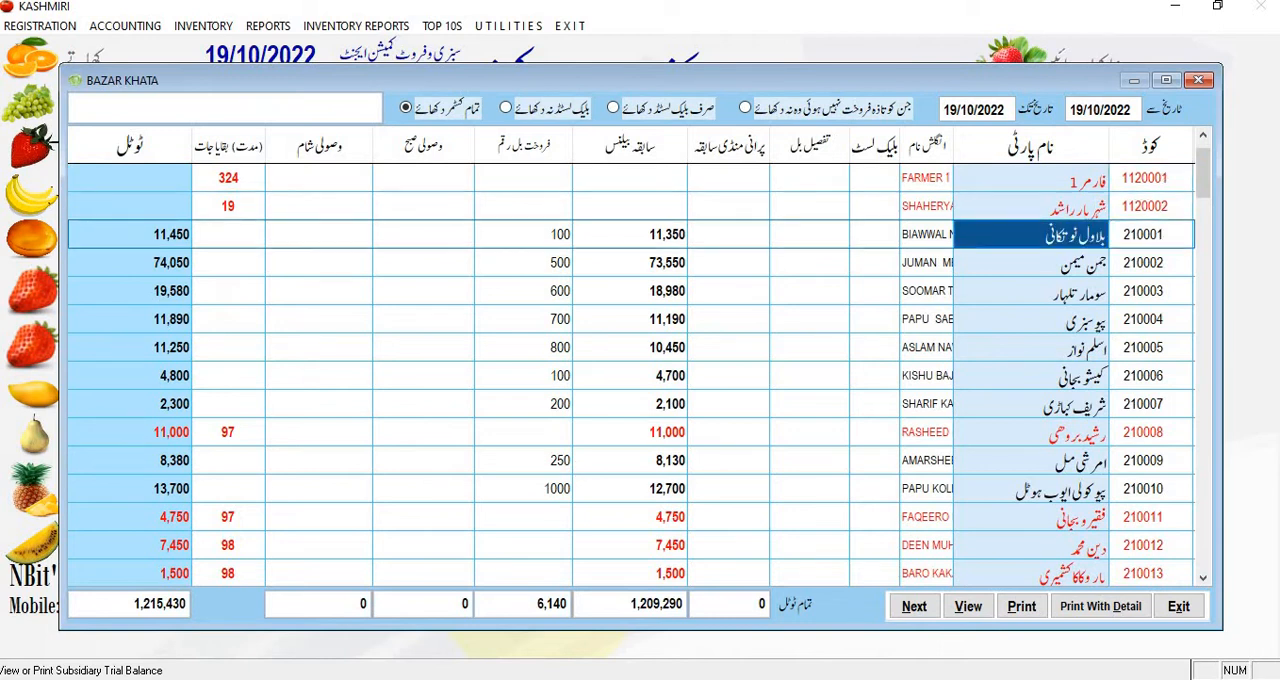
key("Left")
key("Left")
key("Left")
key("Left")
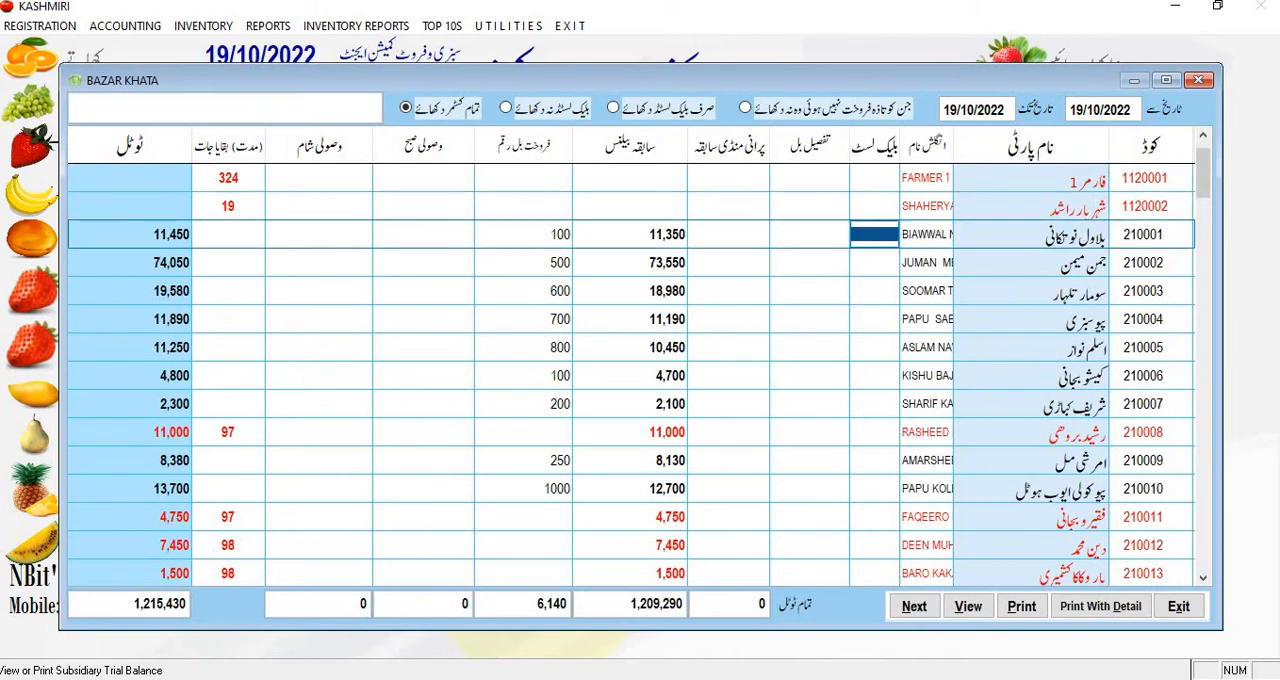
key("Right")
key("Right")
key("Left")
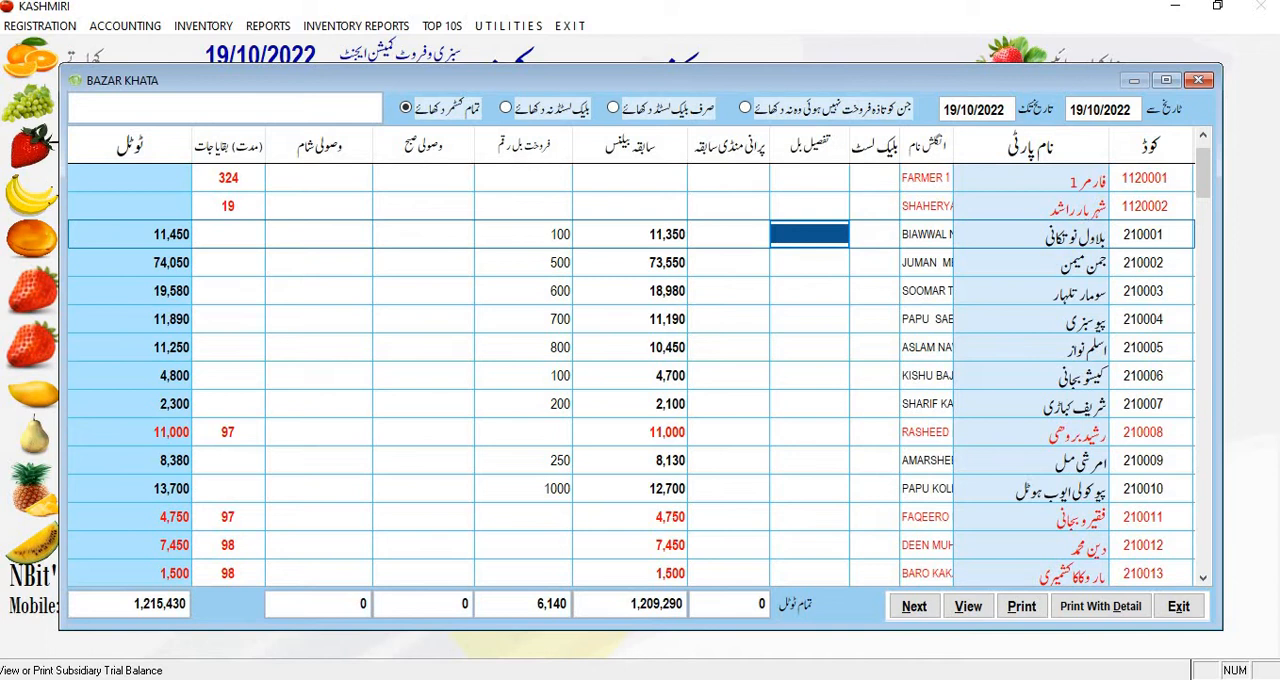
key("Left")
key("Left")
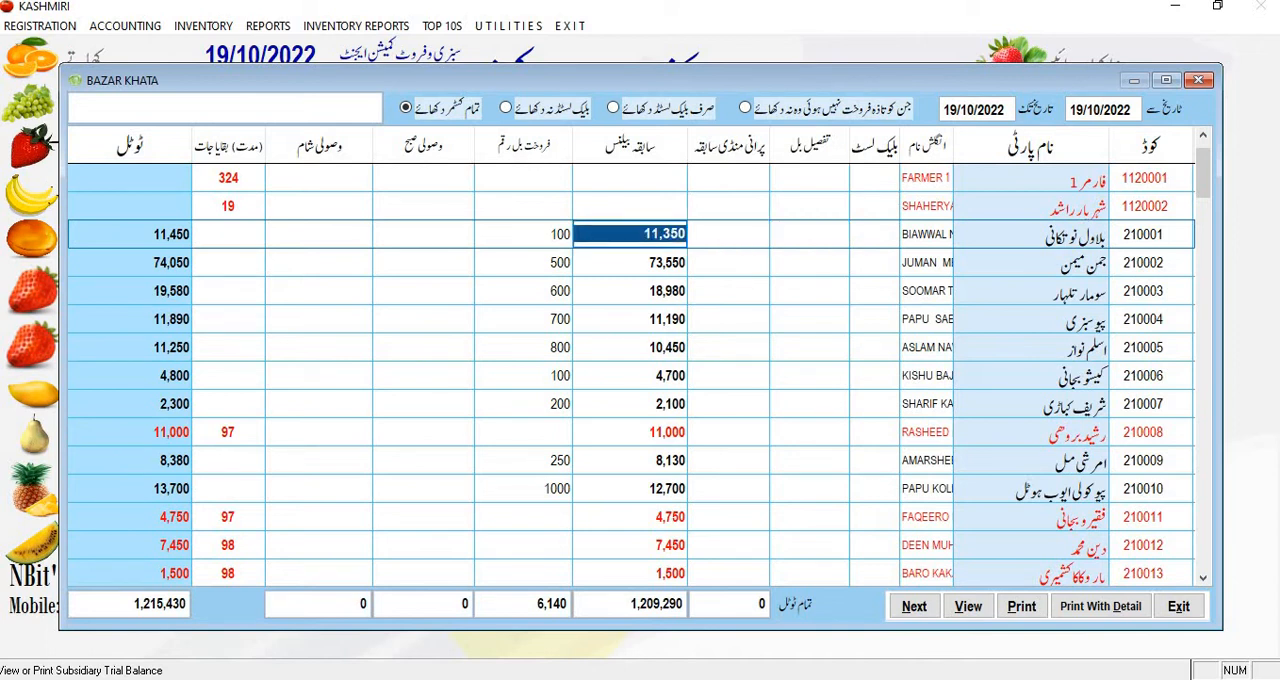
Step: Examine the first customer's sale bill amount and its addition into the total in the Bazar Khata
key("Left")
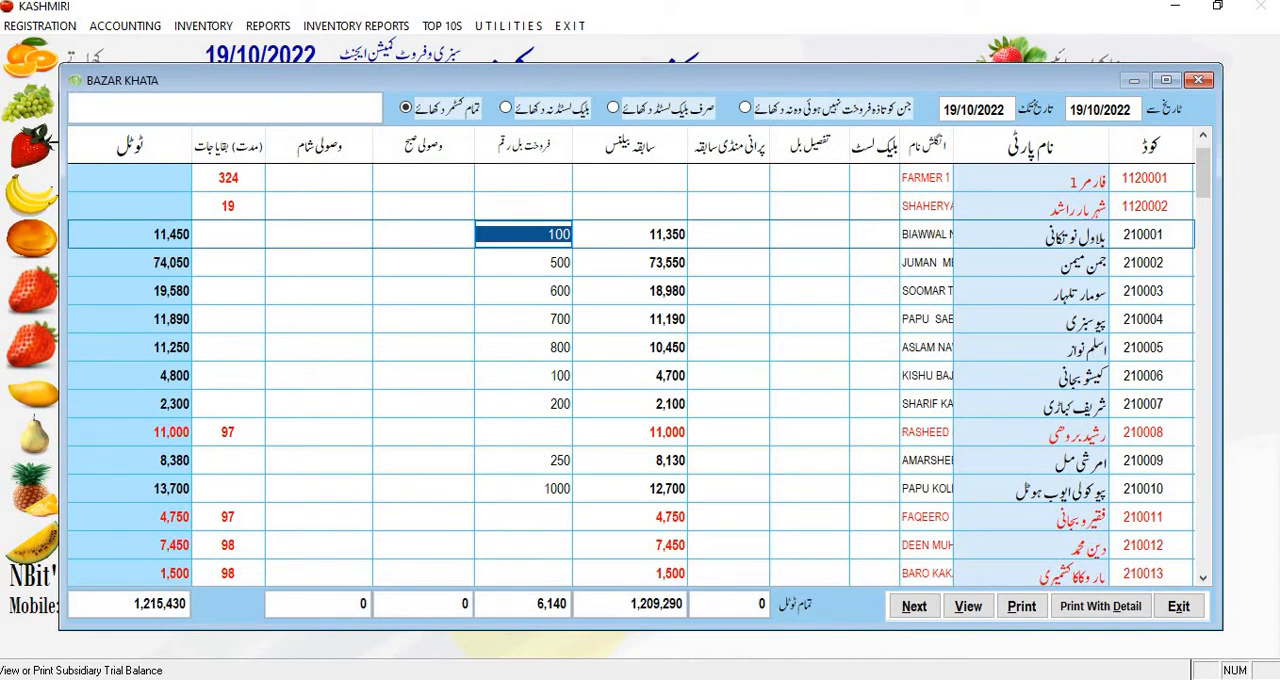
key("Left")
key("Left")
key("Left")
key("Left")
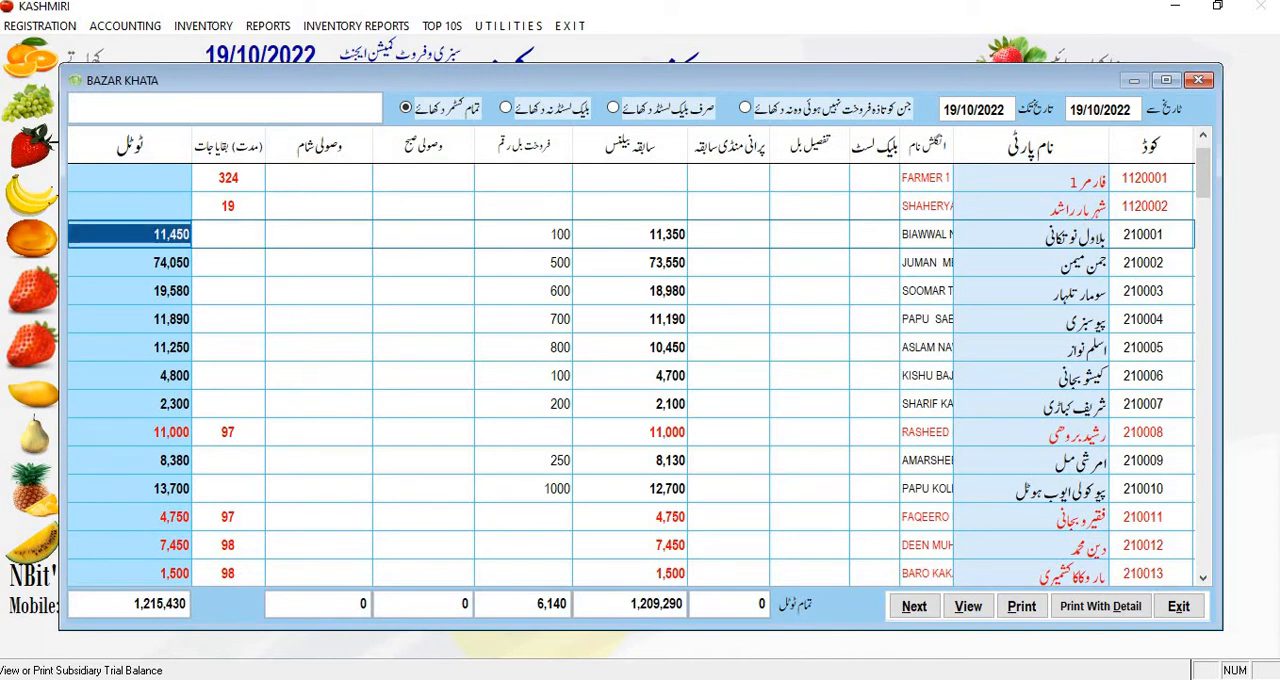
key("Right")
key("Right")
key("Right")
key("Right")
Step: Check the second customer's sale bill amount and previous balance against the total in the Bazar Khata
key("Down")
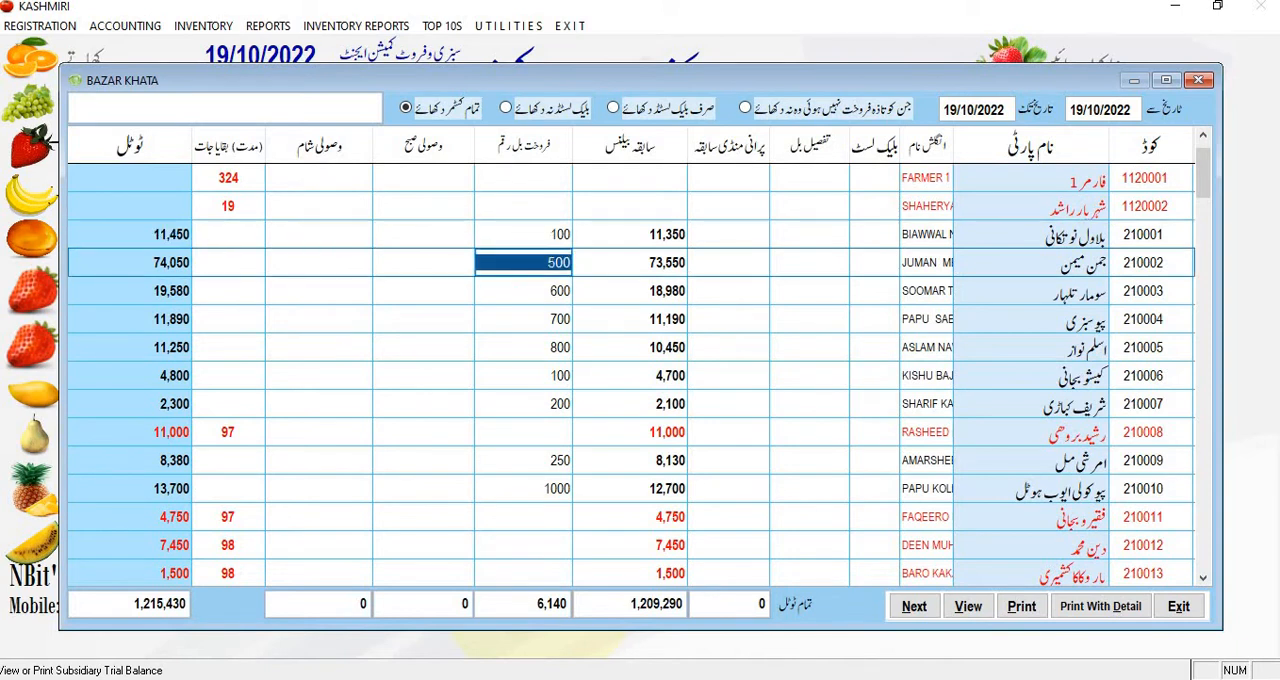
key("Right")
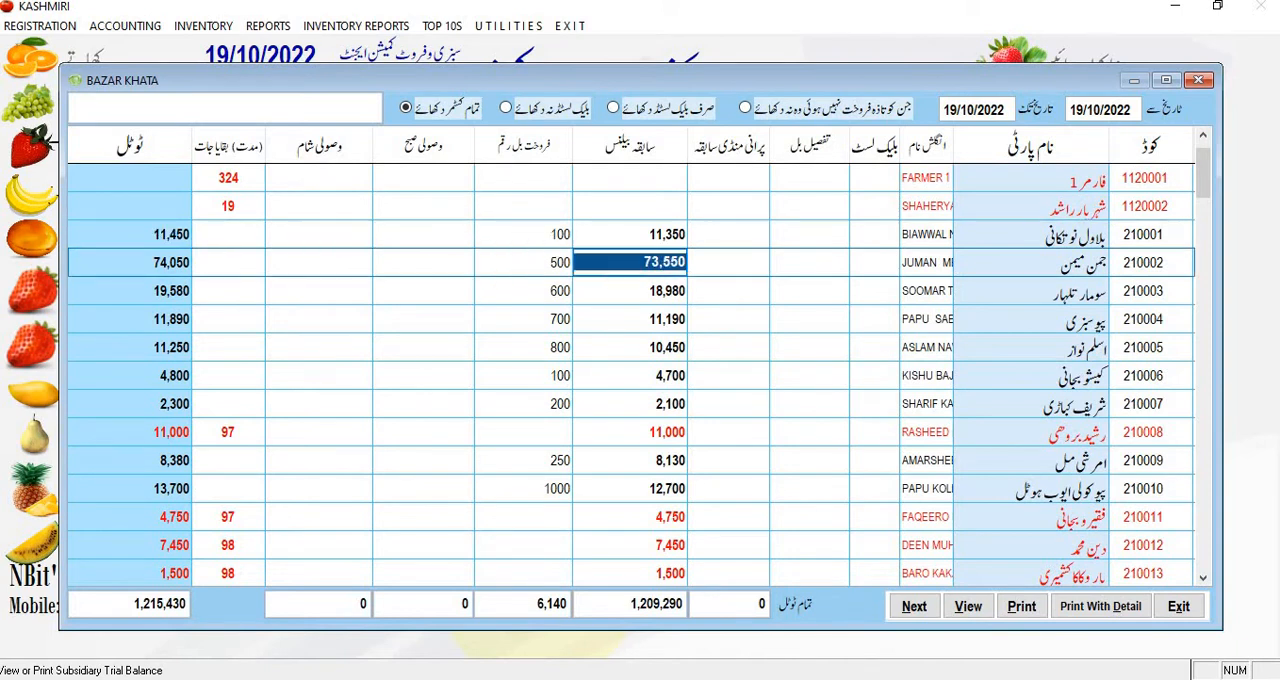
key("Left")
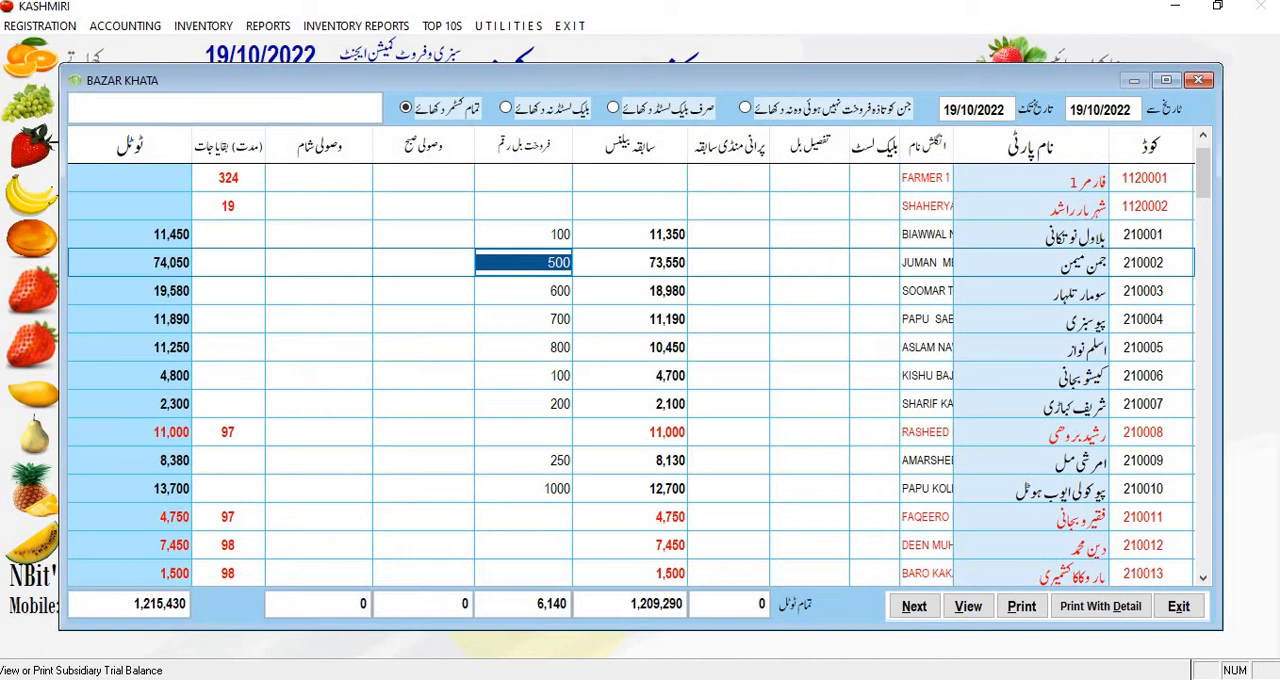
key("Left")
key("Left")
key("Left")
key("Left")
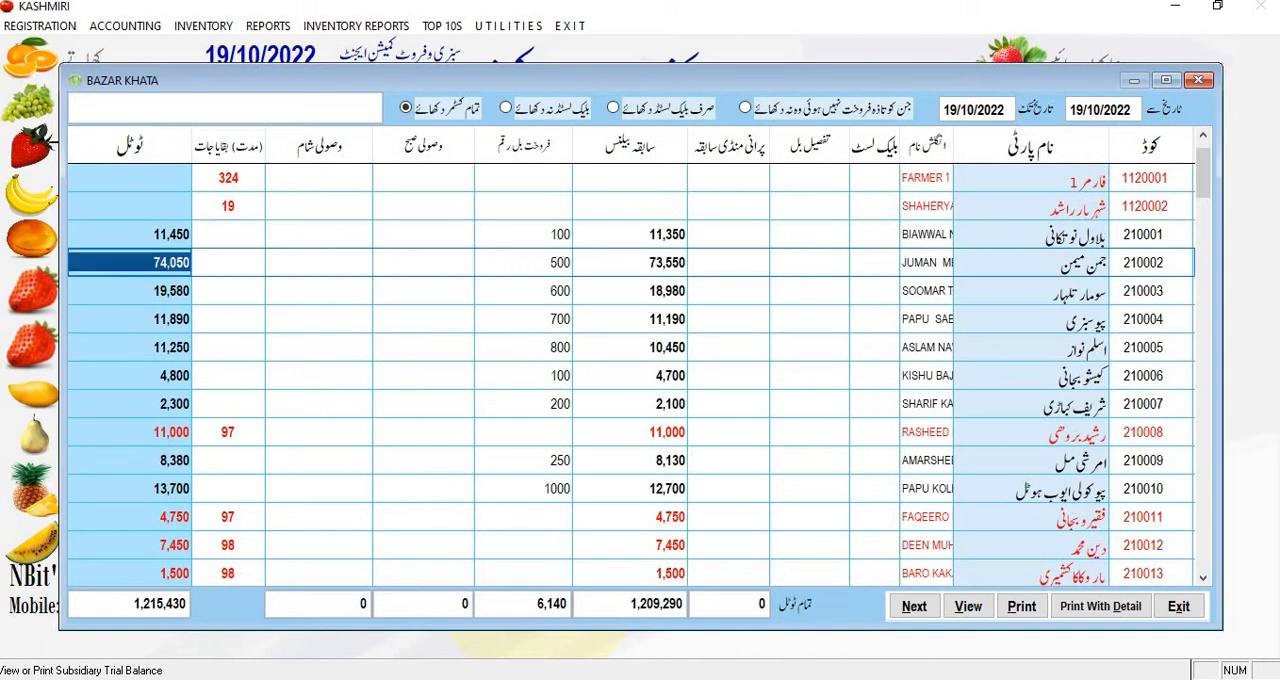
key("Right")
key("Right")
key("Right")
key("Right")
key("Right")
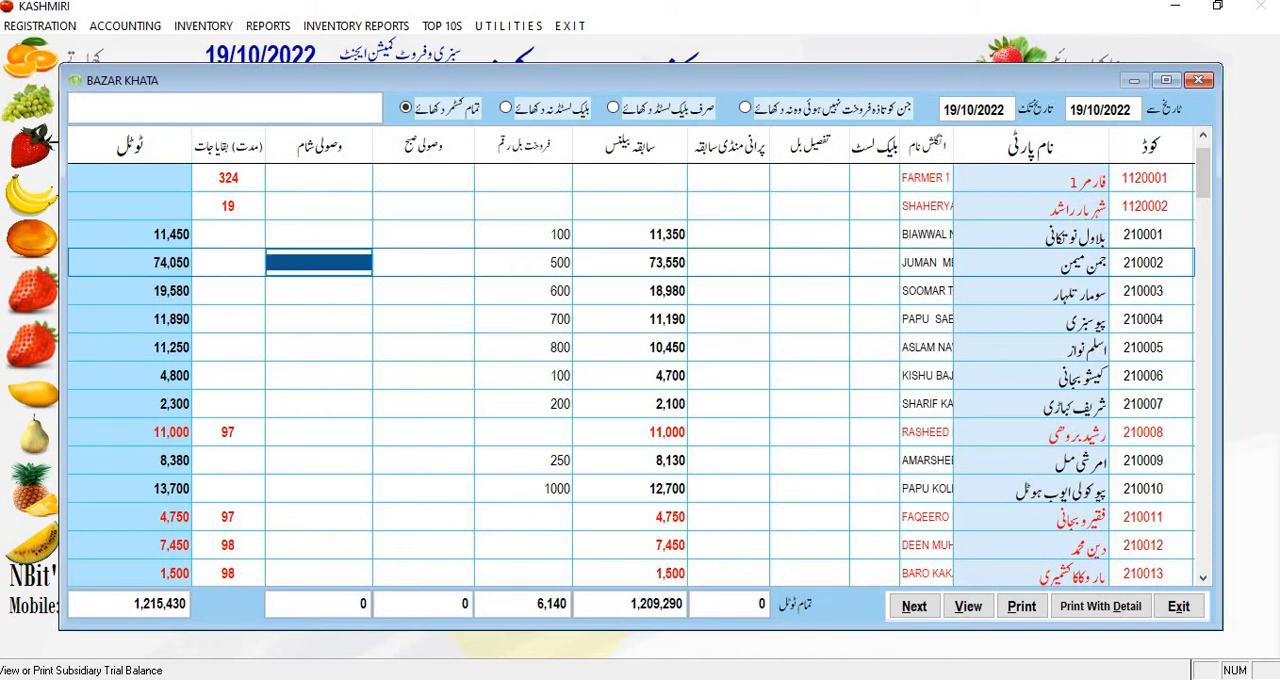
Step: Examine the third customer's row from the sale bill amount across to the outstanding-days column
key("Down")
key("Left")
key("Left")
key("Left")
key("Left")
key("Left")
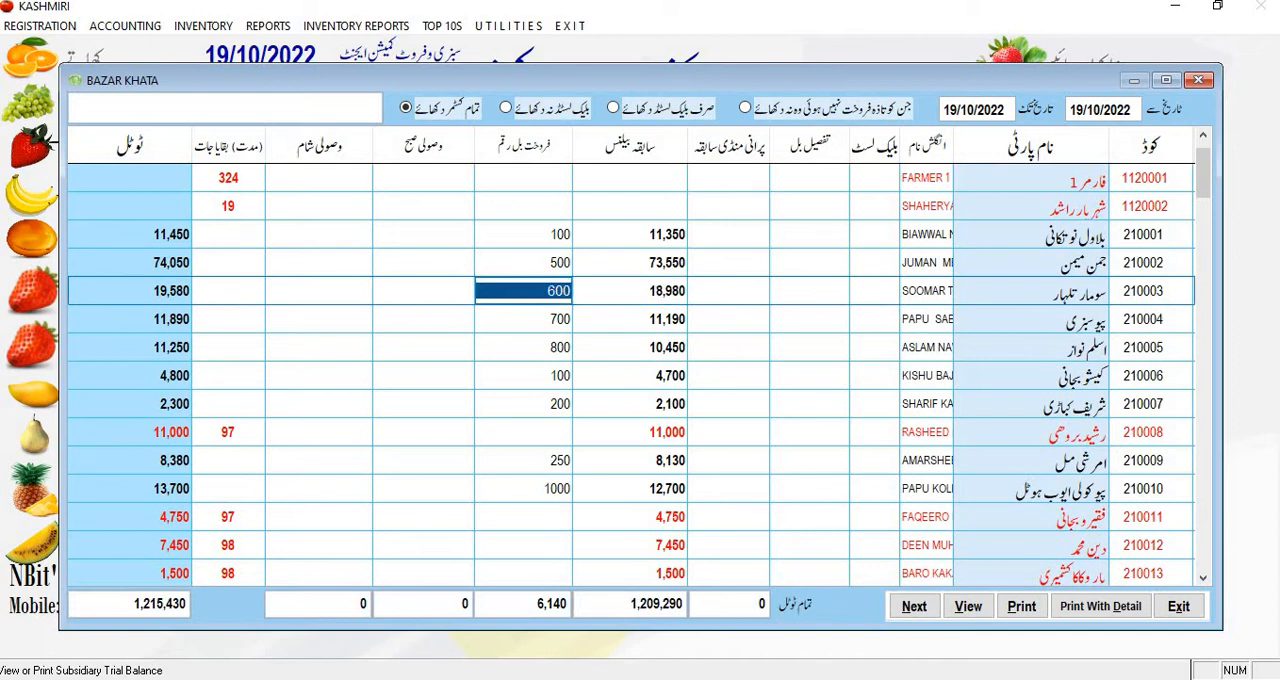
key("Right")
key("Right")
key("Left")
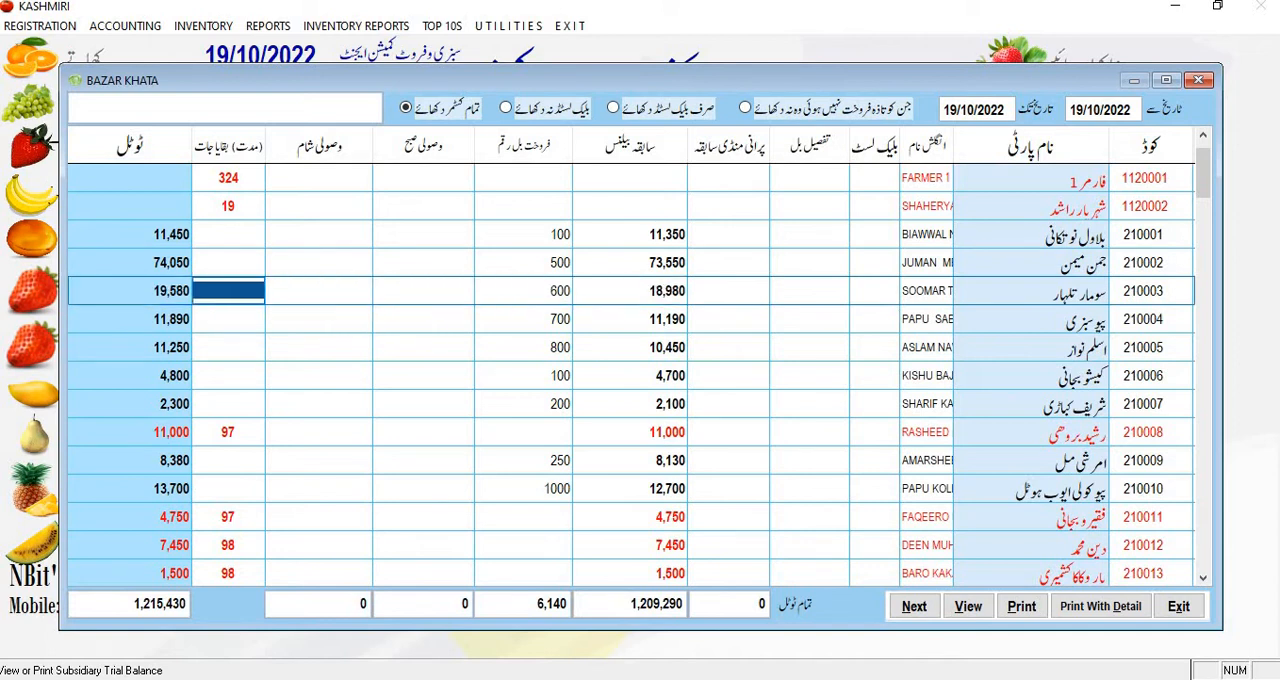
Step: Compare the outstanding-days entries of the rows at the start of the Bazar Khata list
key("Up")
key("Up")
key("Up")
key("Up")
key("Down")
key("Down")
key("Down")
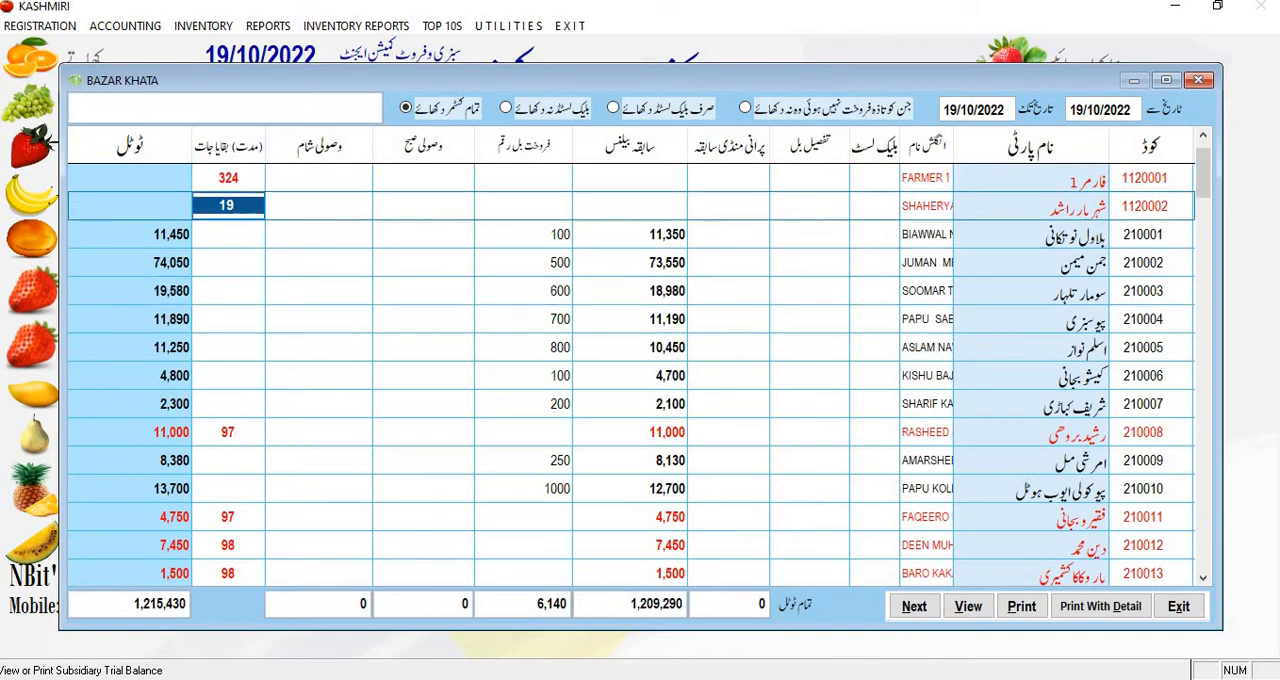
key("Down")
key("Down")
key("Down")
key("Down")
key("Down")
key("Down")
Step: Examine the previous balance, outstanding days and sale bill fields of the first red customer row that has a balance
key("Right")
key("Right")
key("Right")
key("Right")
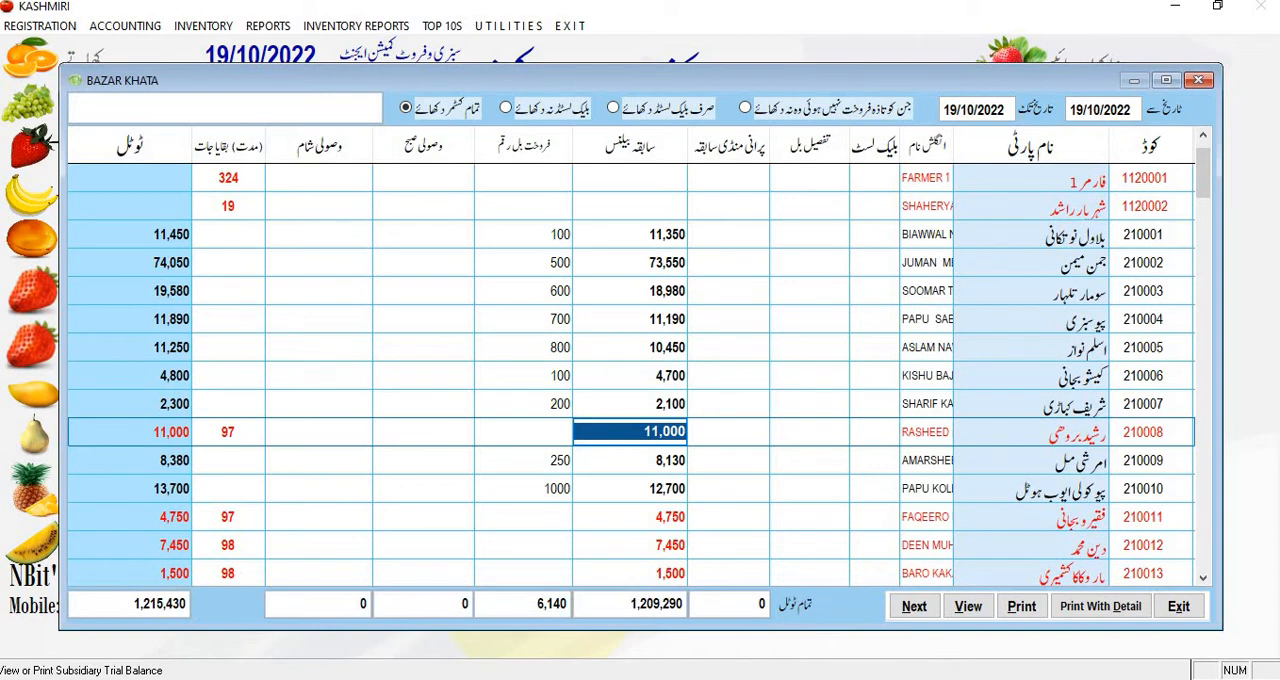
key("Left")
key("Left")
key("Left")
key("Left")
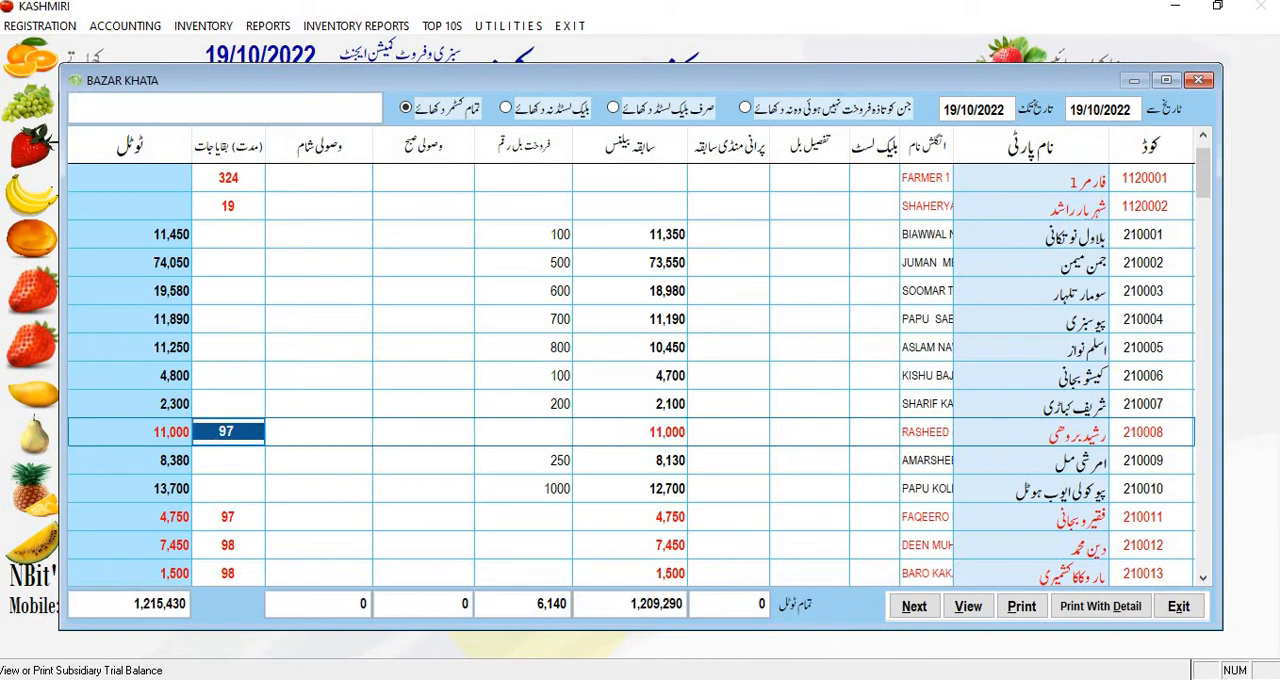
key("Right")
key("Right")
key("Right")
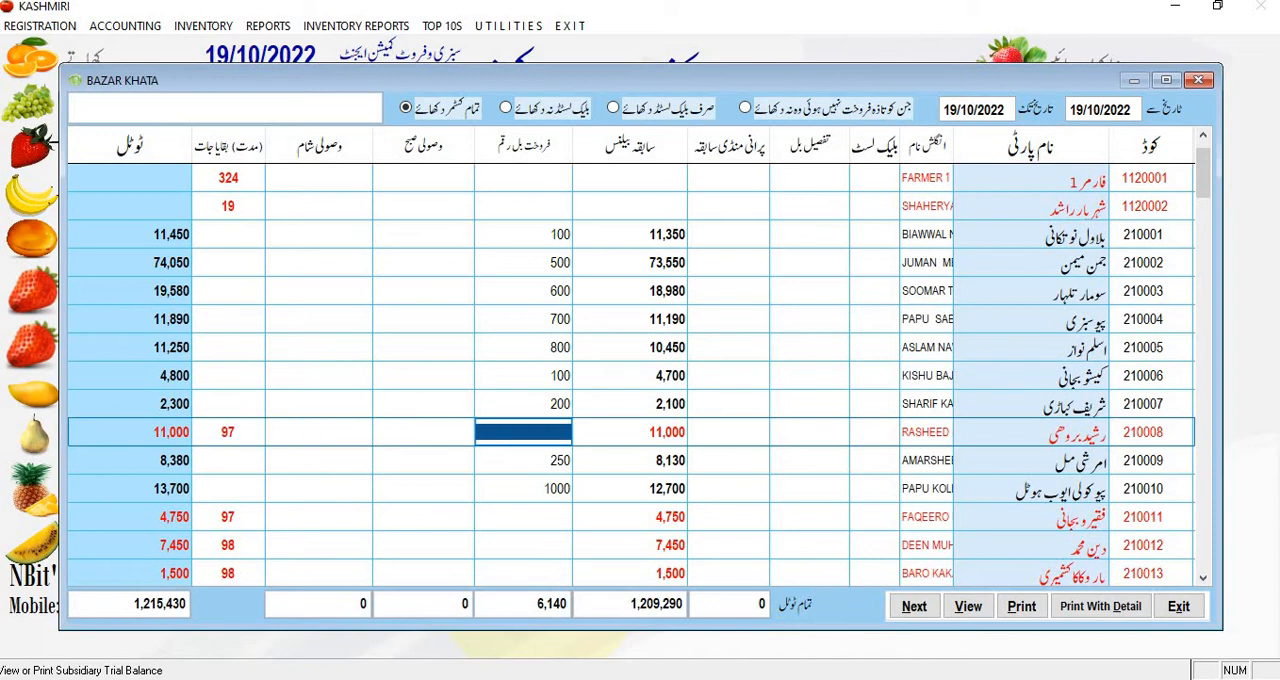
Step: Look through the sale bill column further down the customer list and return to the first row
key("Down")
key("Down")
key("Down")
key("Down")
key("Down")
key("Down")
key("Down")
key("Down")
key("Down")
key("Down")
key("Down")
key("Down")
key("Down")
key("Down")
key("Down")
key("Down")
key("Down")
key("Down")
key("Down")
key("Down")
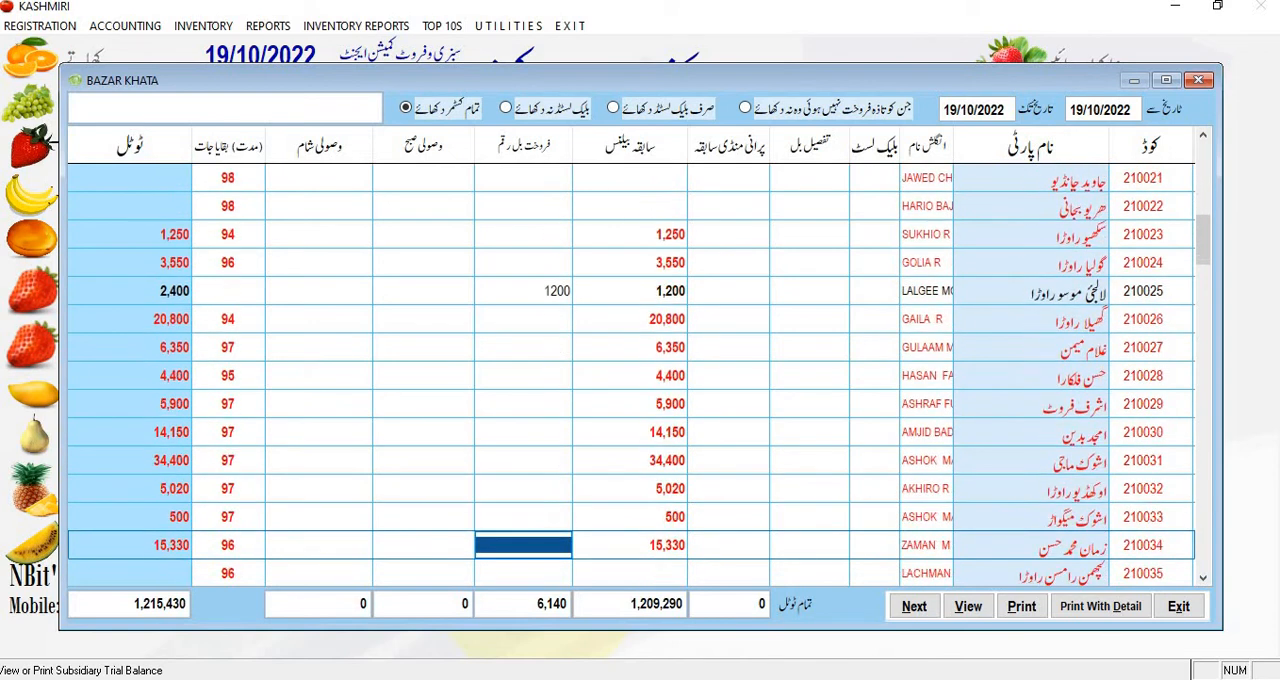
key("Up")
key("Up")
key("Up")
key("Up")
key("Up")
key("Up")
key("Up")
key("Up")
key("Up")
key("Up")
key("Up")
key("Up")
key("Up")
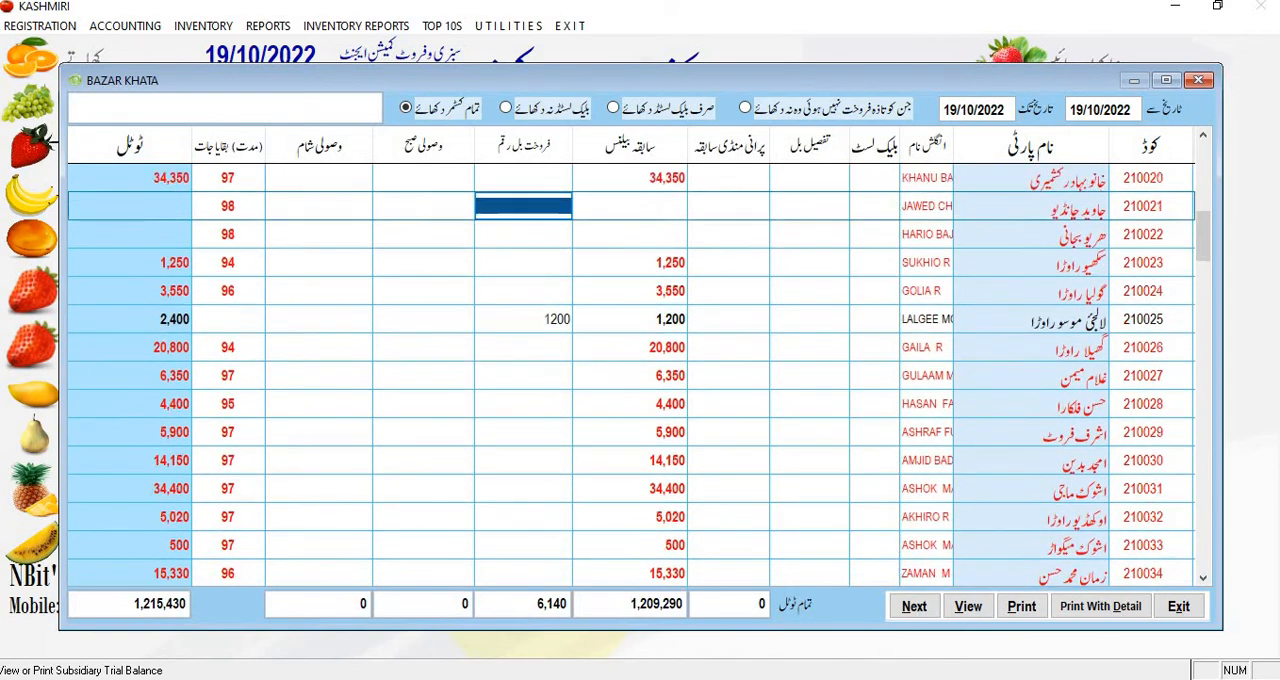
key("Up")
key("Up")
key("Up")
key("Up")
key("Up")
key("Up")
key("Up")
key("Up")
key("Up")
key("Up")
key("Up")
key("Up")
key("Up")
key("Up")
key("Up")
key("Up")
key("Up")
key("Up")
key("Up")
key("Up")
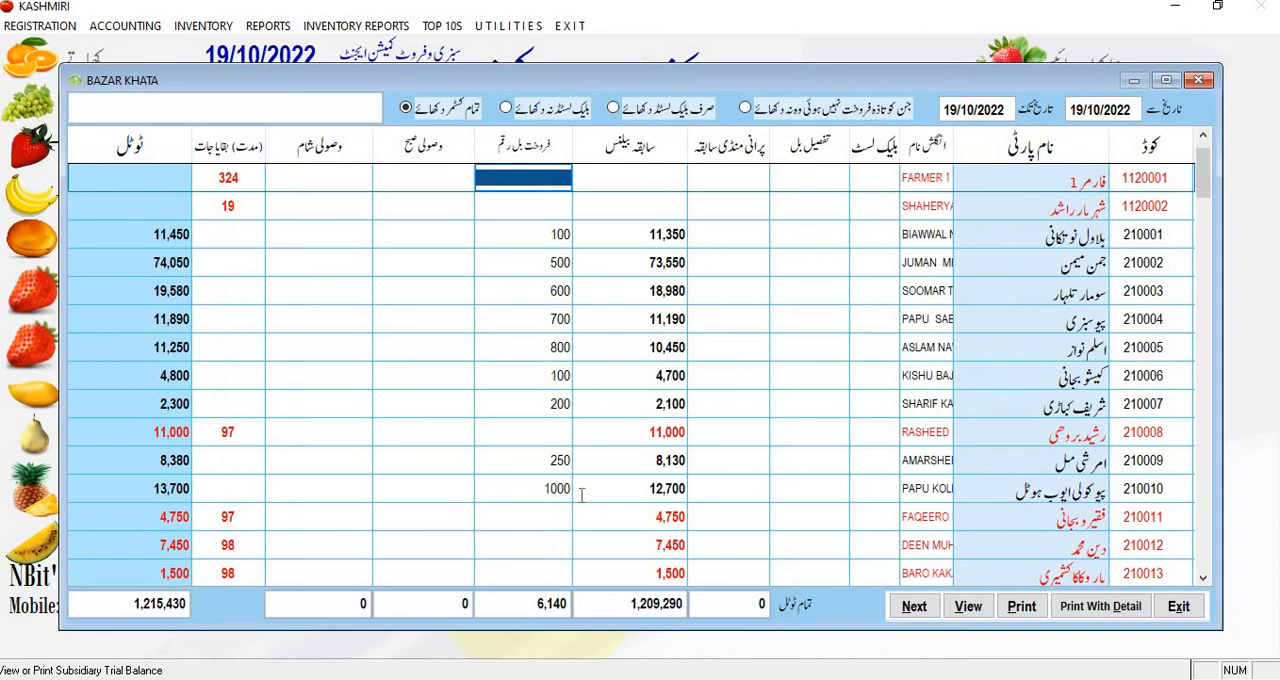
Step: Open the print preview of the Bazar Khata, maximise it and set its zoom to 100%
left_click(1022, 617)
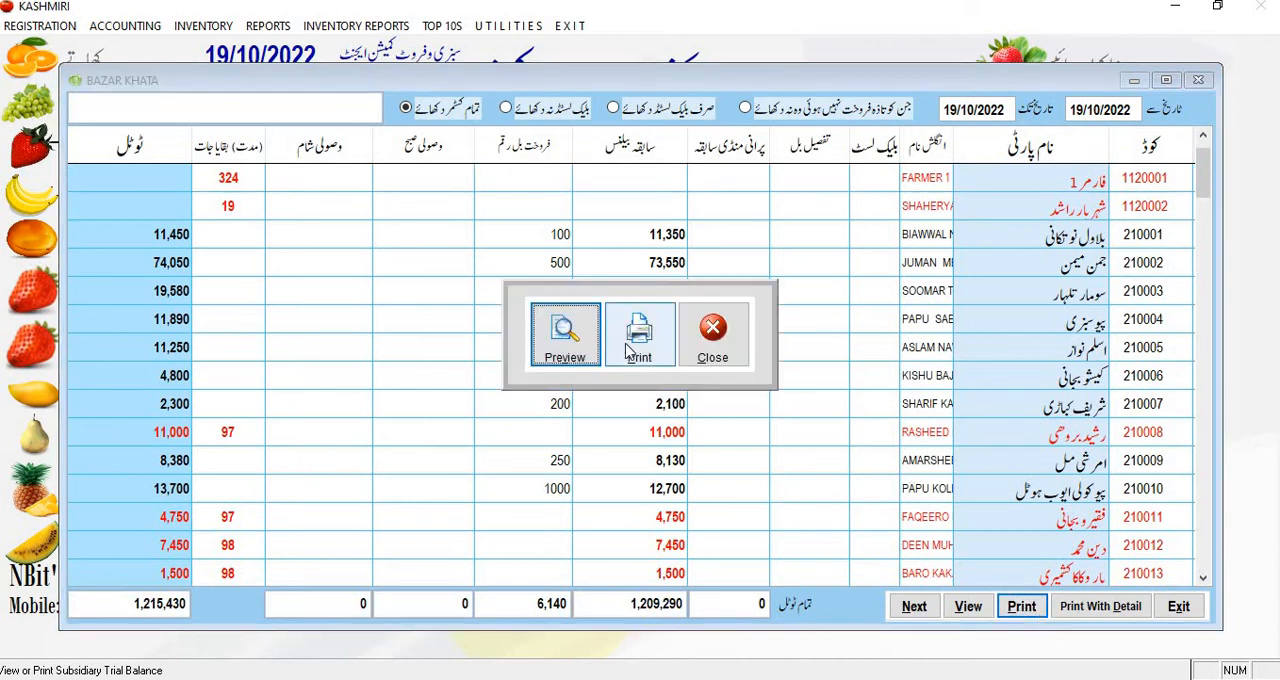
left_click(557, 358)
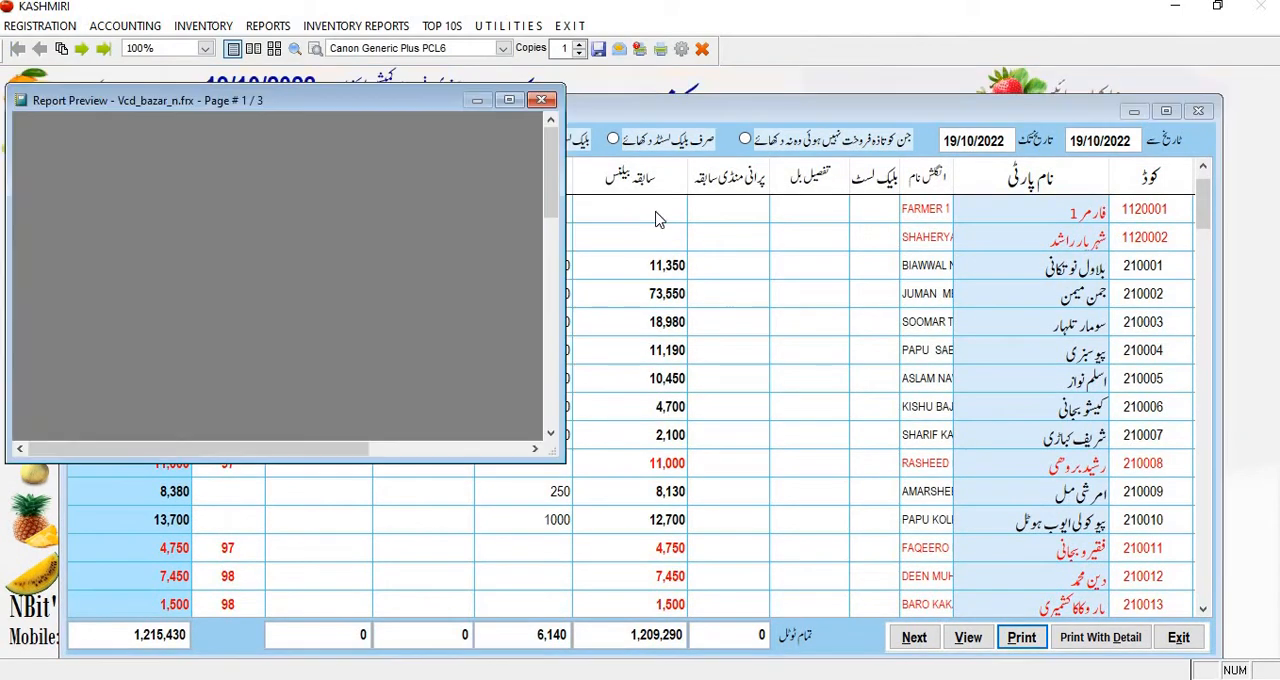
left_click(508, 101)
left_click(177, 209)
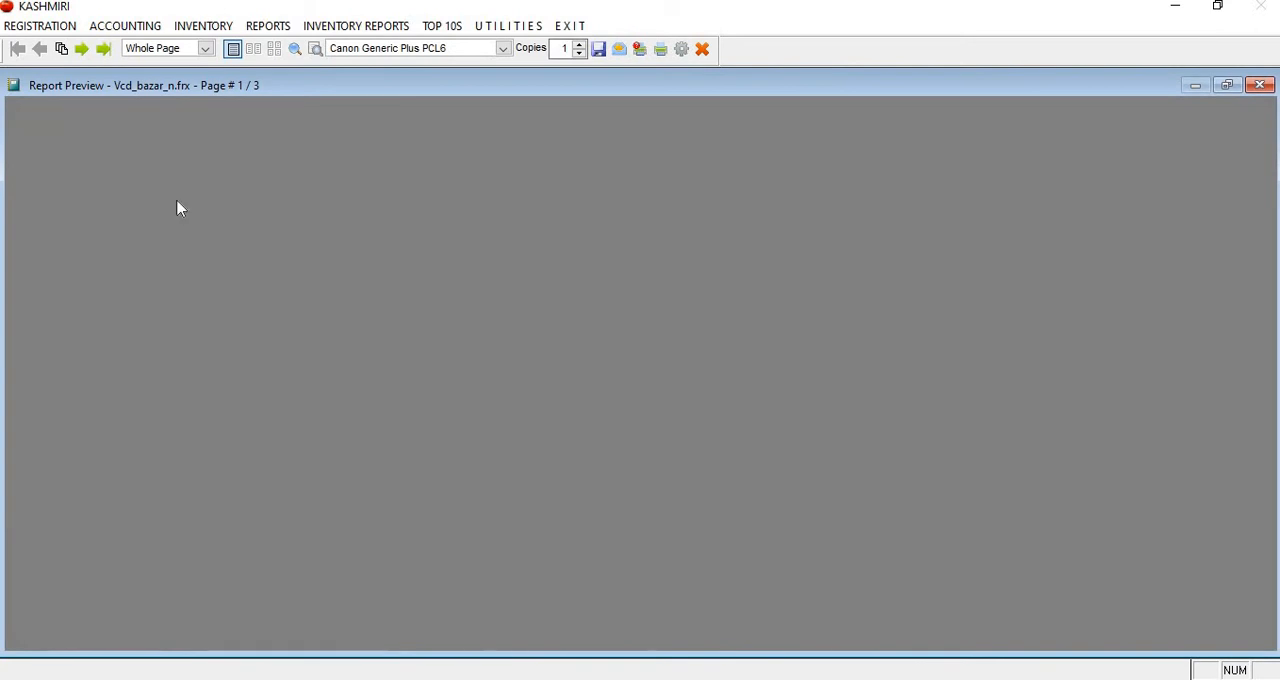
Step: Review the customer rows on the preview's first page, and close the preview and the Bazar Khata
scroll(537, 306, "down", 2)
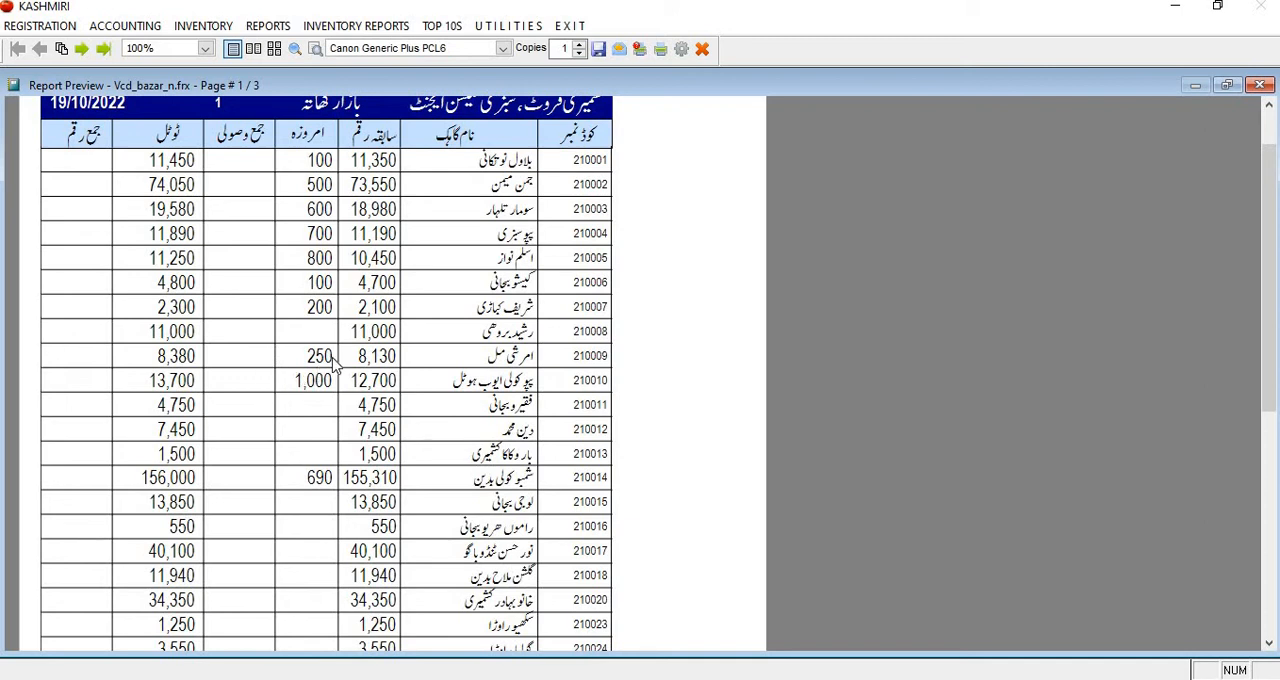
scroll(336, 368, "down", 1)
scroll(336, 368, "up", 1)
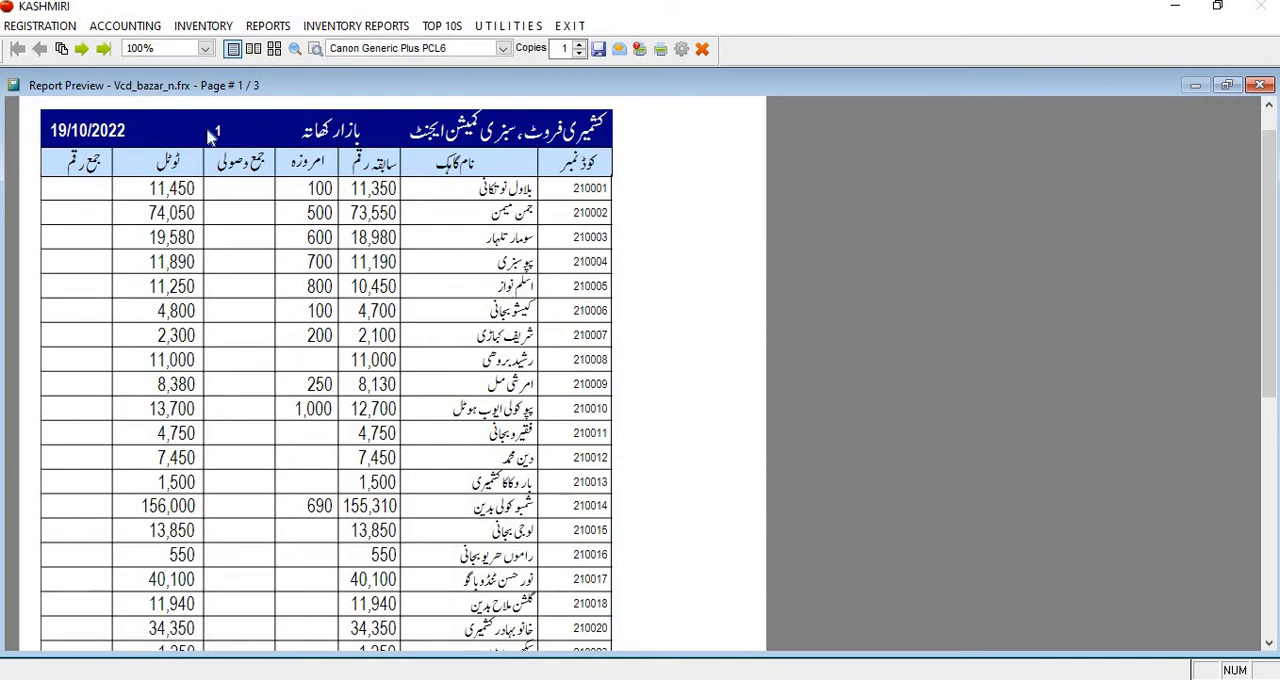
scroll(276, 372, "down", 3)
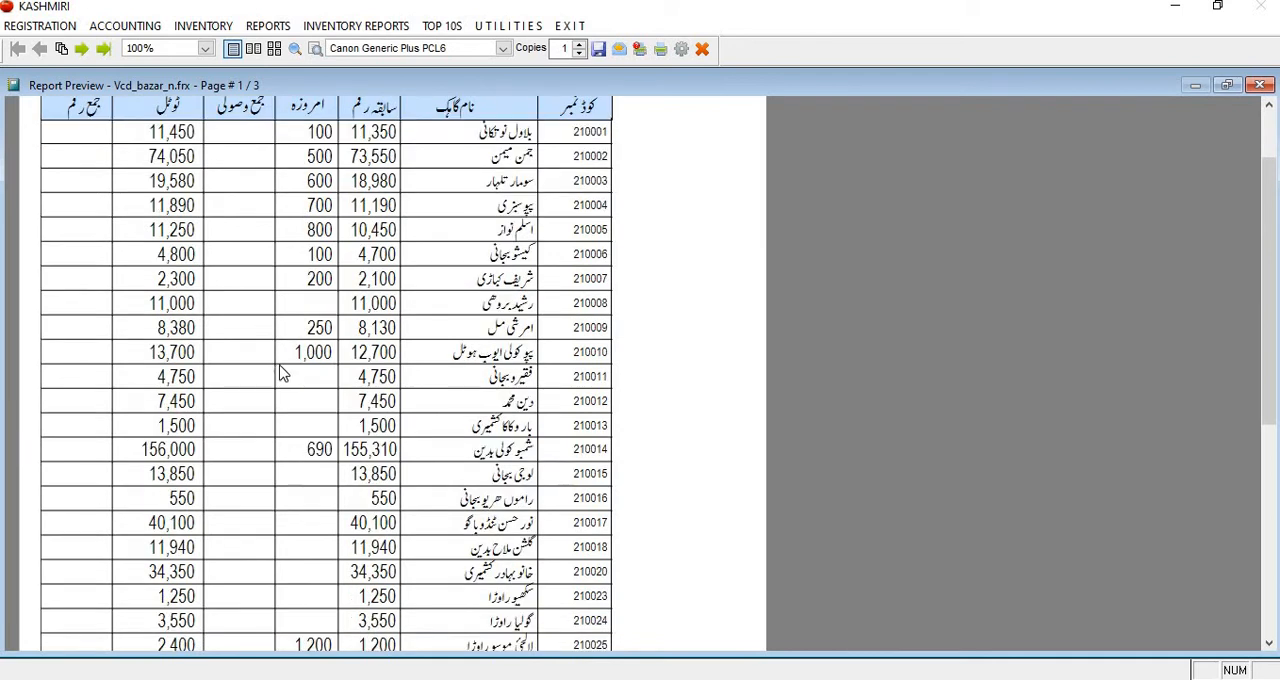
left_click(280, 372)
left_click(207, 226)
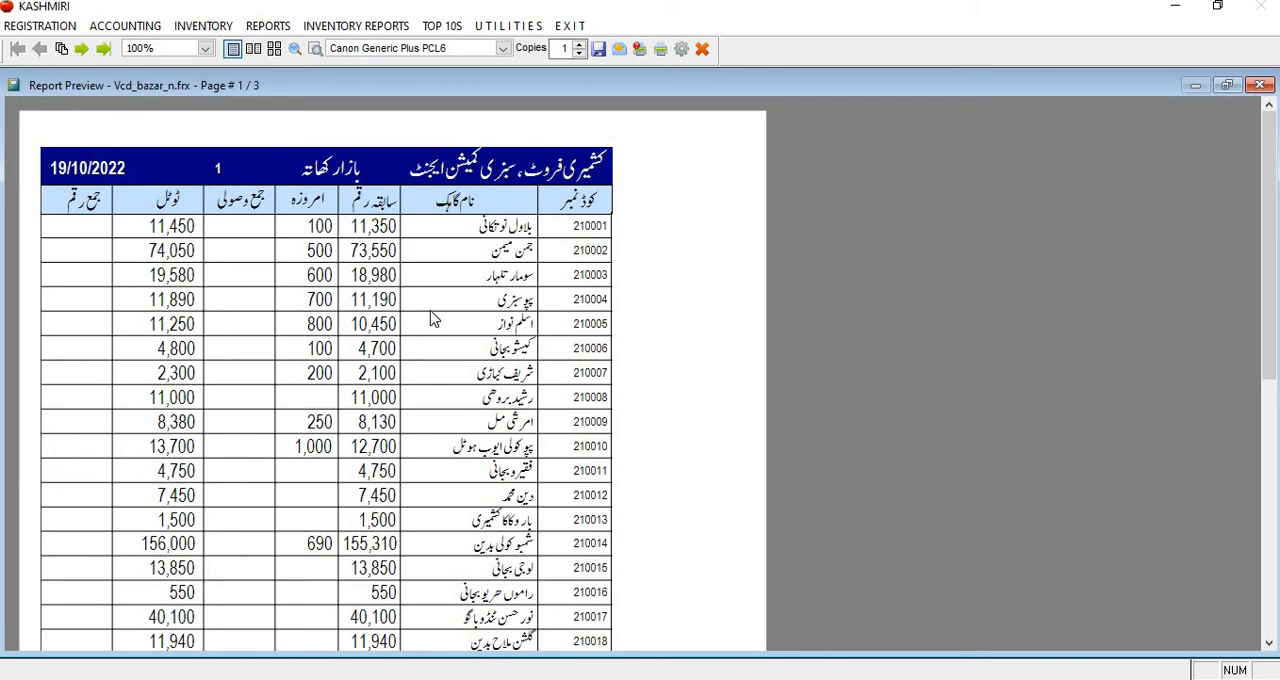
key("Escape")
left_click(1172, 608)
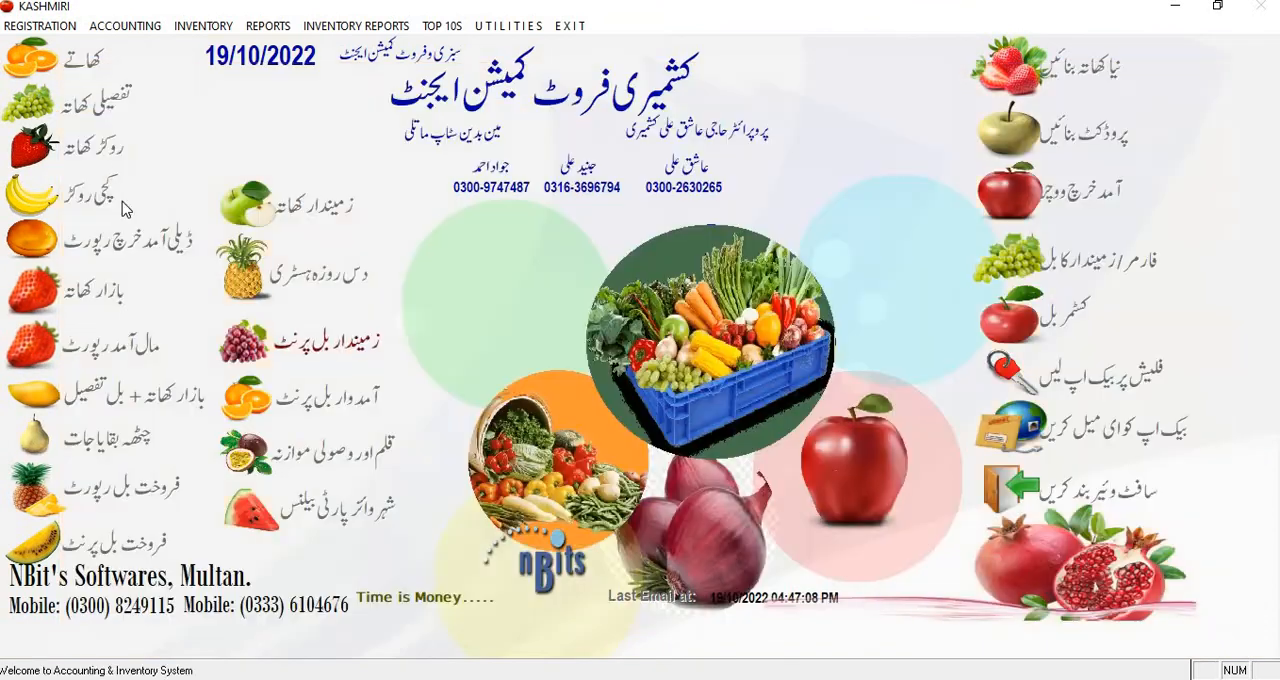
Step: Open the Subsidiary Ledger, search for the second Bazar Khata customer by name and load that customer's account
left_click(100, 96)
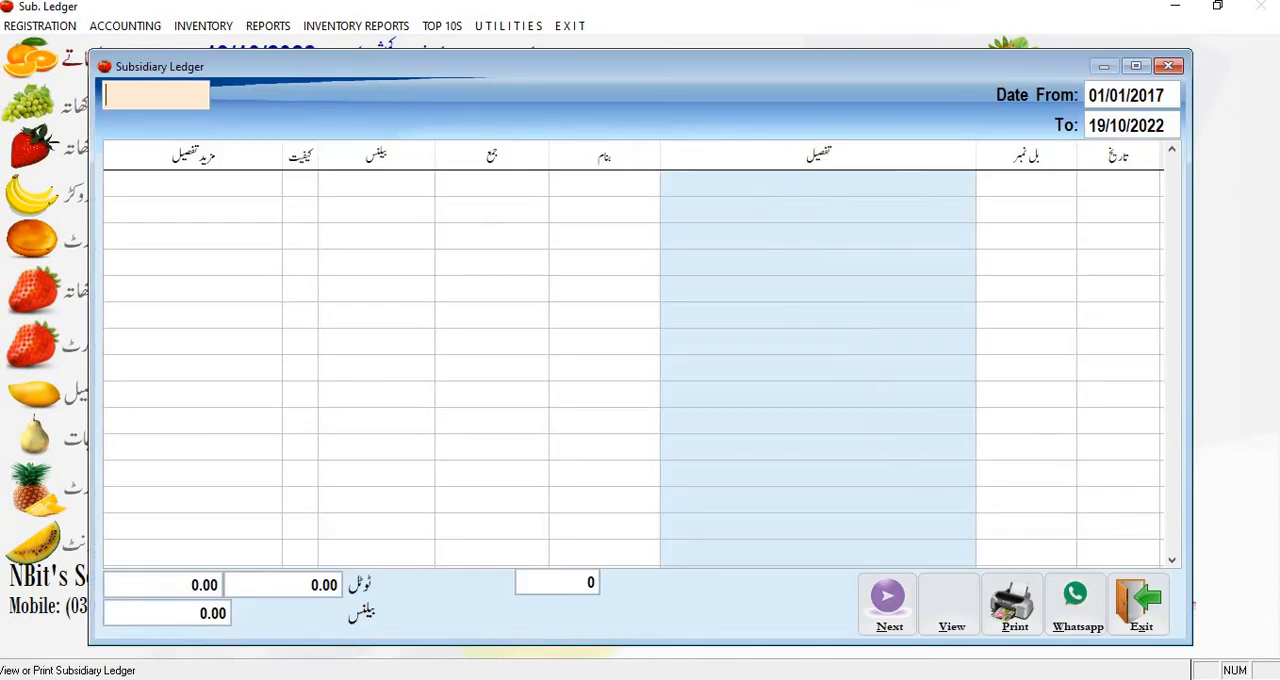
key("Return")
key("Down")
key("Down")
key("Down")
key("Down")
key("Down")
key("Down")
key("Down")
key("Down")
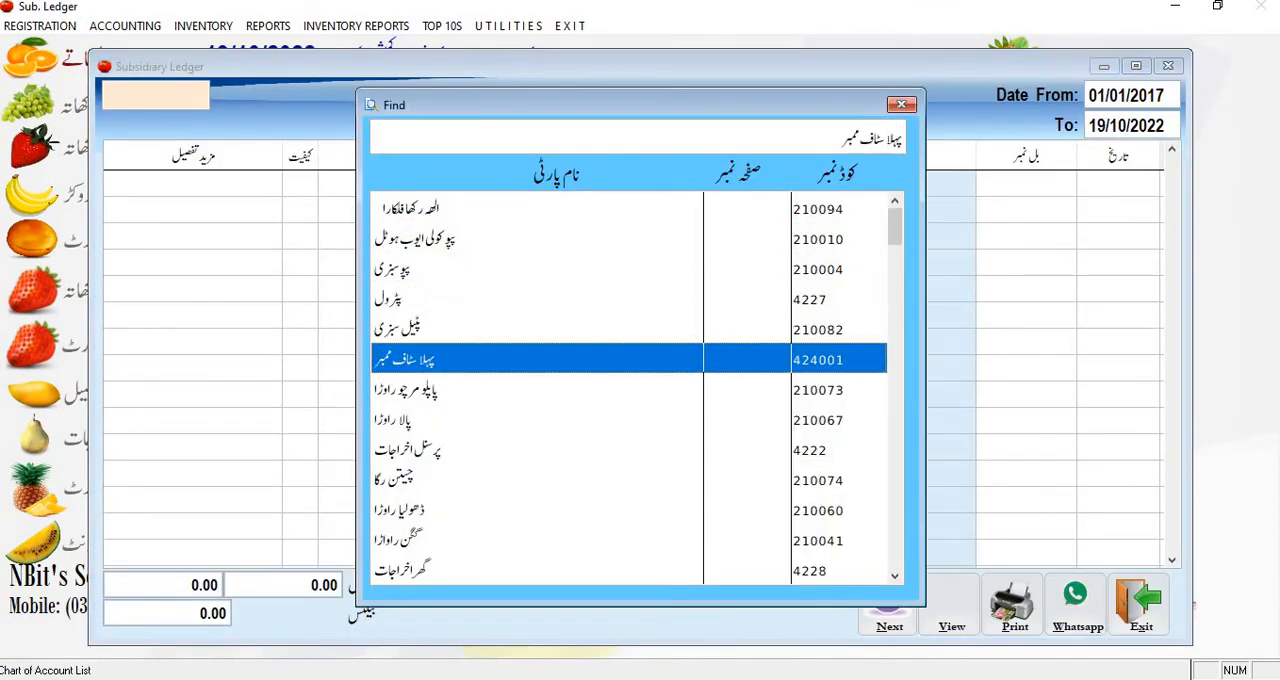
key("ctrl+a")
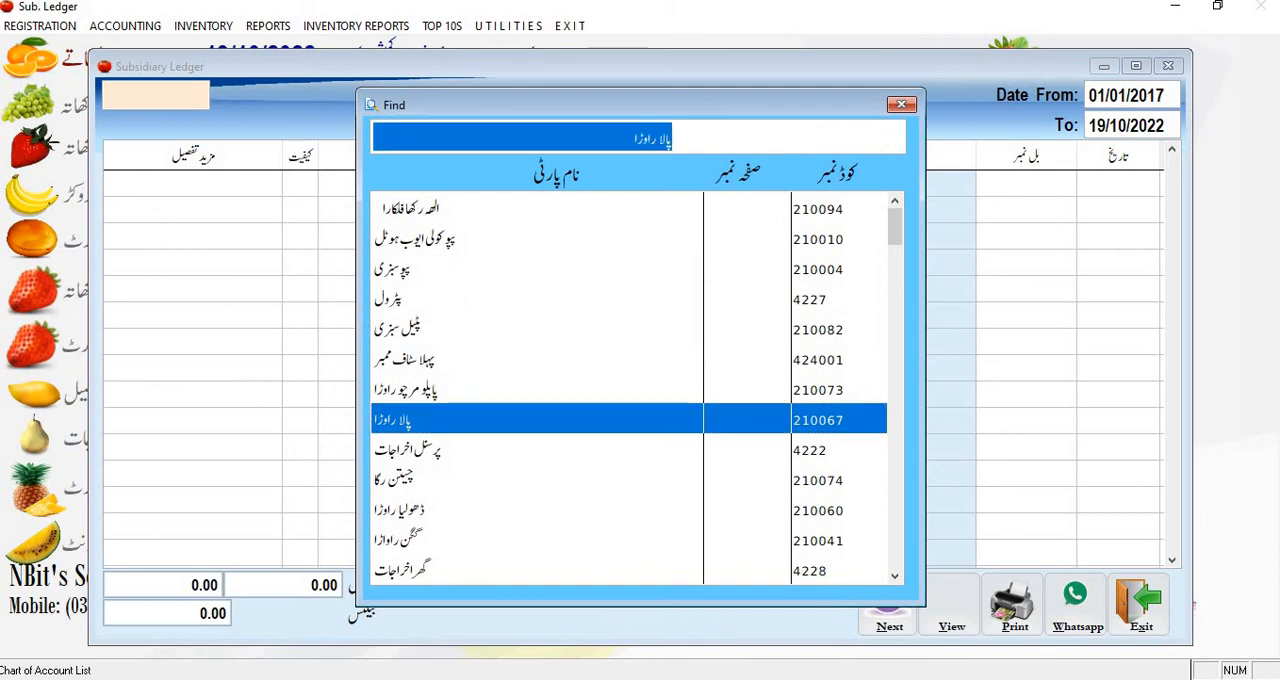
key("BackSpace")
type("جمن")
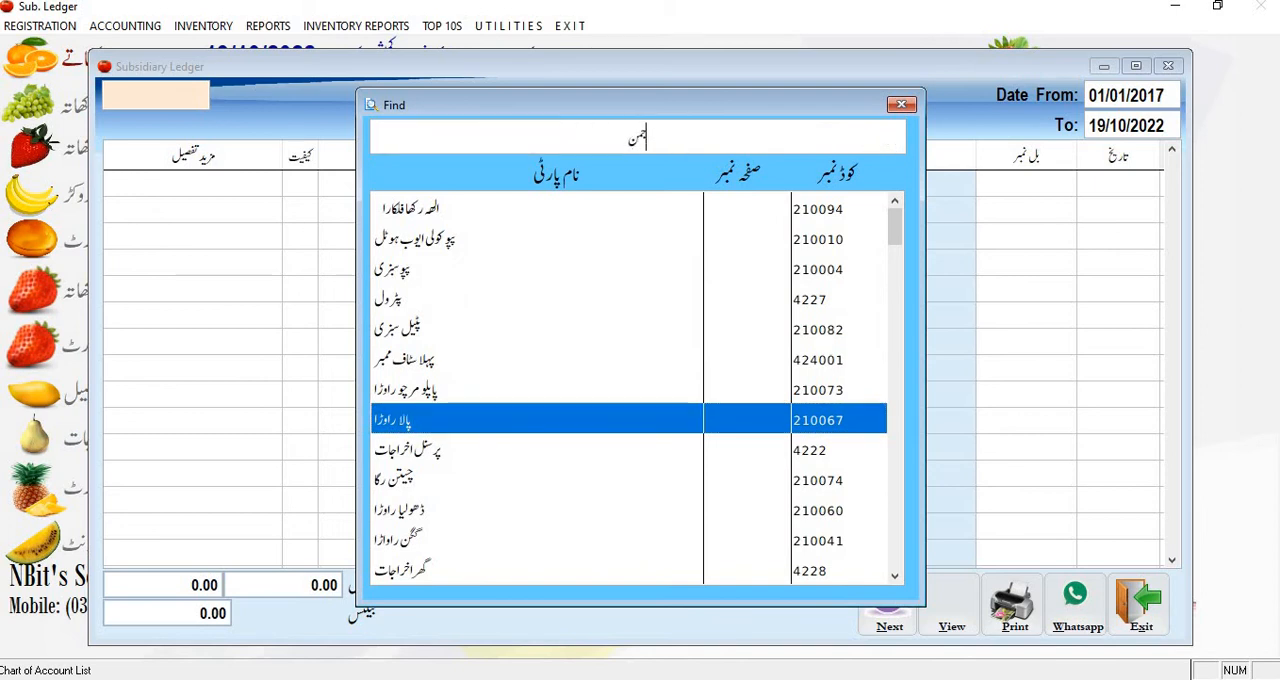
key("Return")
key("Return")
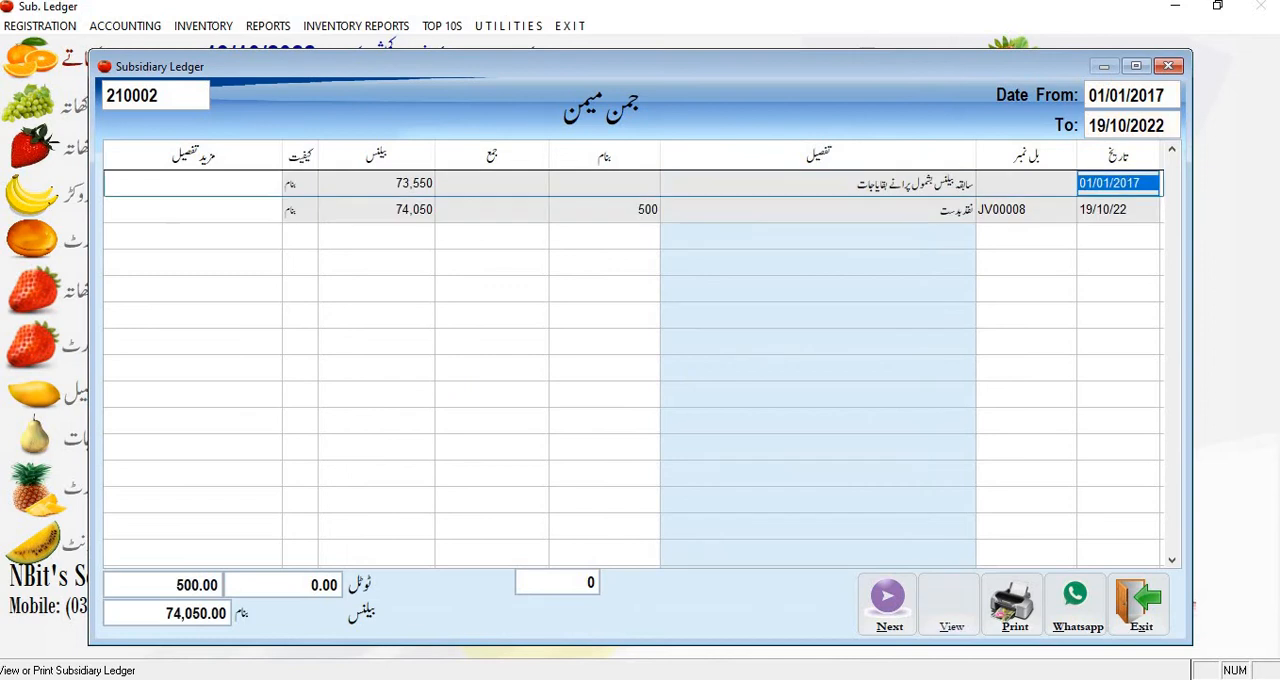
Step: Compare the ledger's opening balance row with the 19/10/22 voucher entry's debit amount and balance
key("Down")
key("Left")
key("Left")
key("Left")
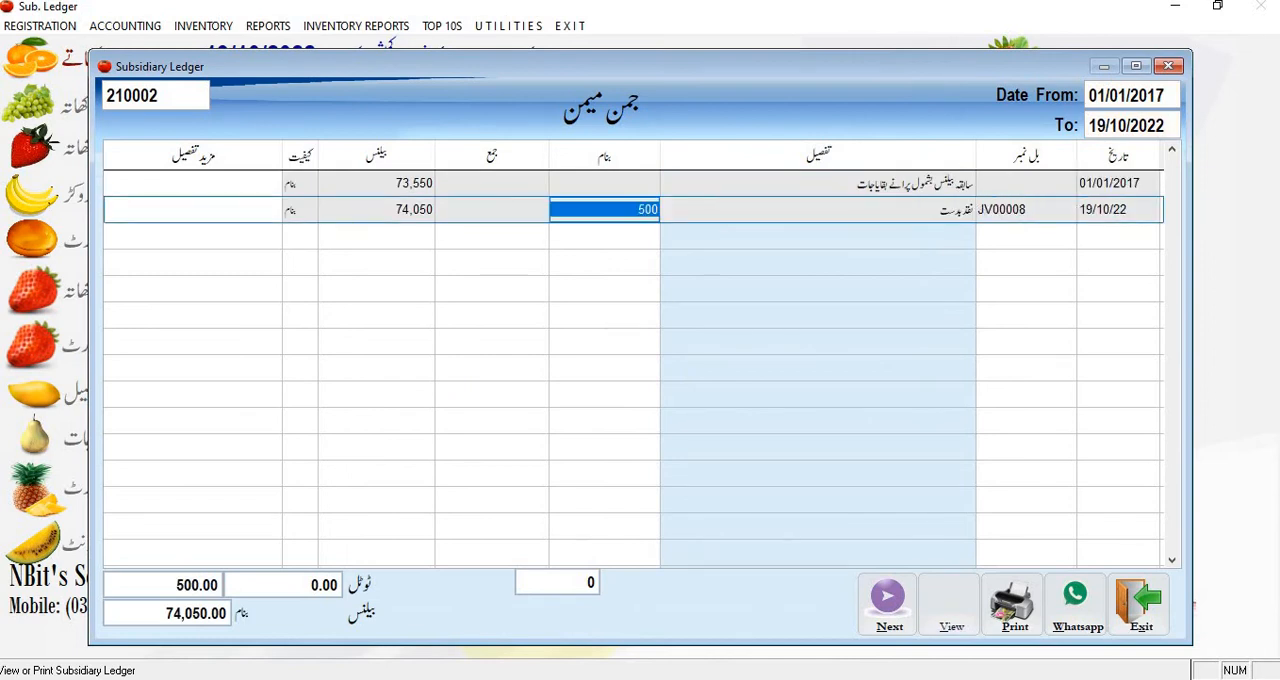
key("Up")
key("Left")
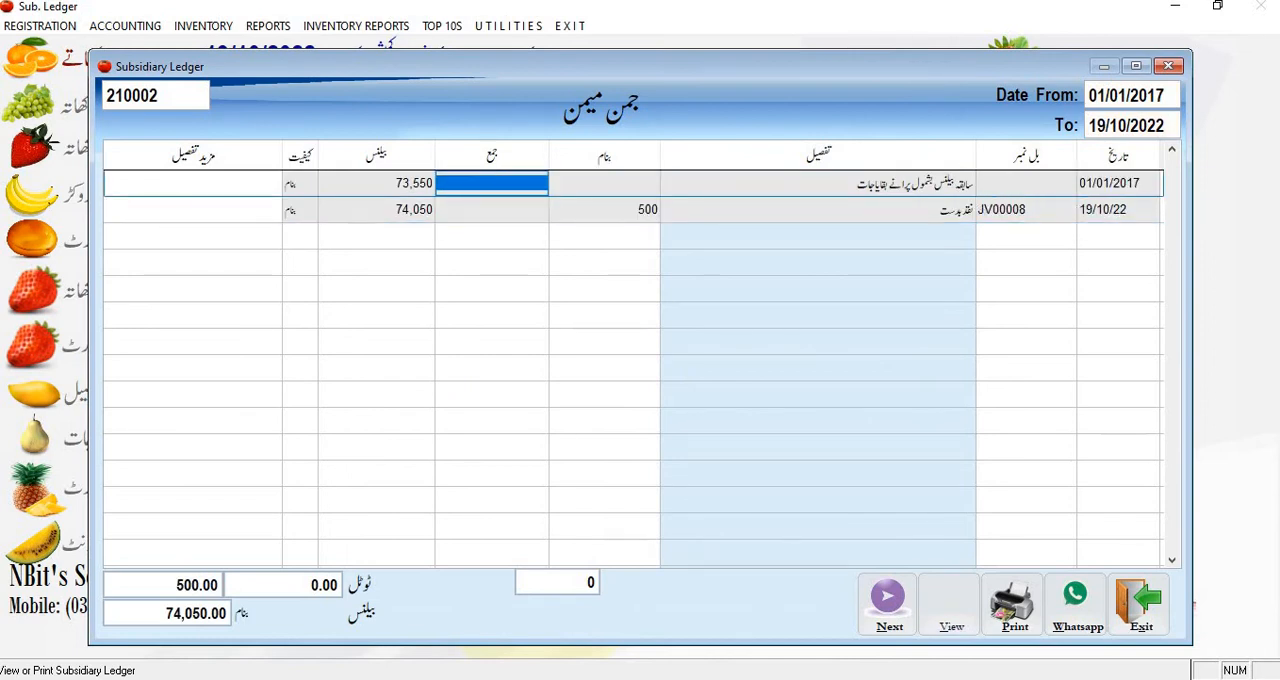
key("Left")
key("Down")
key("Right")
key("Right")
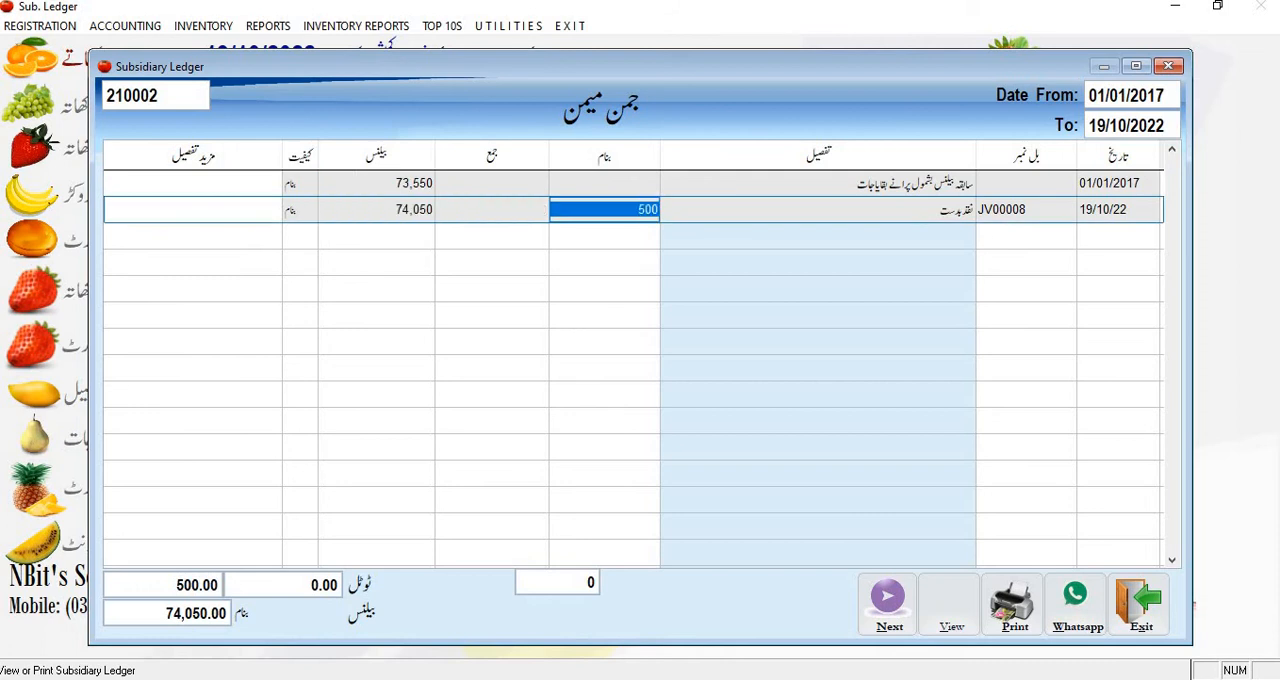
key("Left")
key("Left")
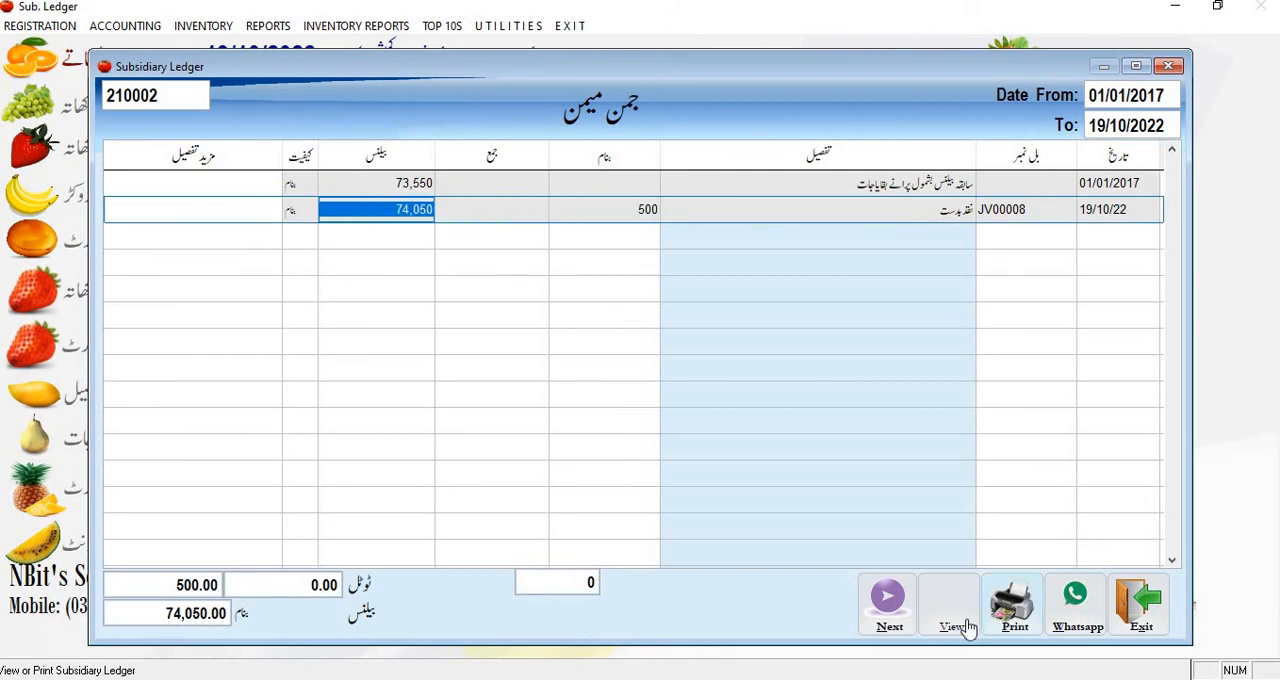
Step: Open the print preview of the customer's subsidiary ledger
left_click(1008, 620)
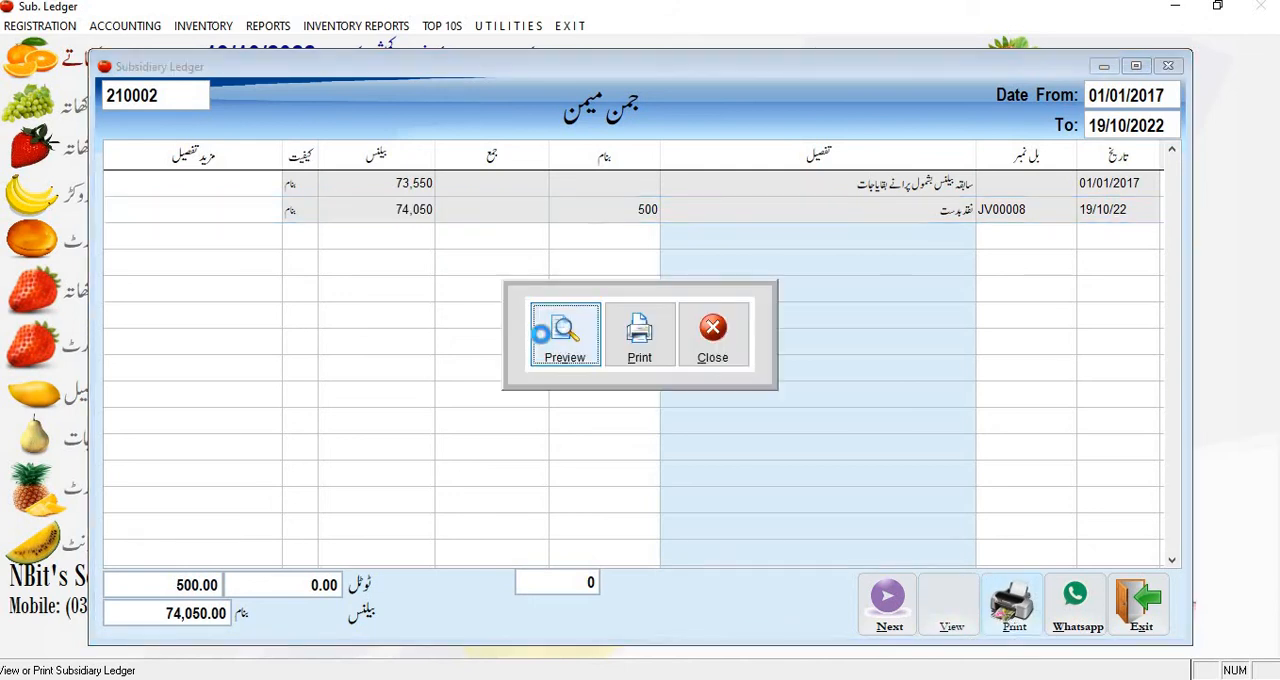
left_click(534, 331)
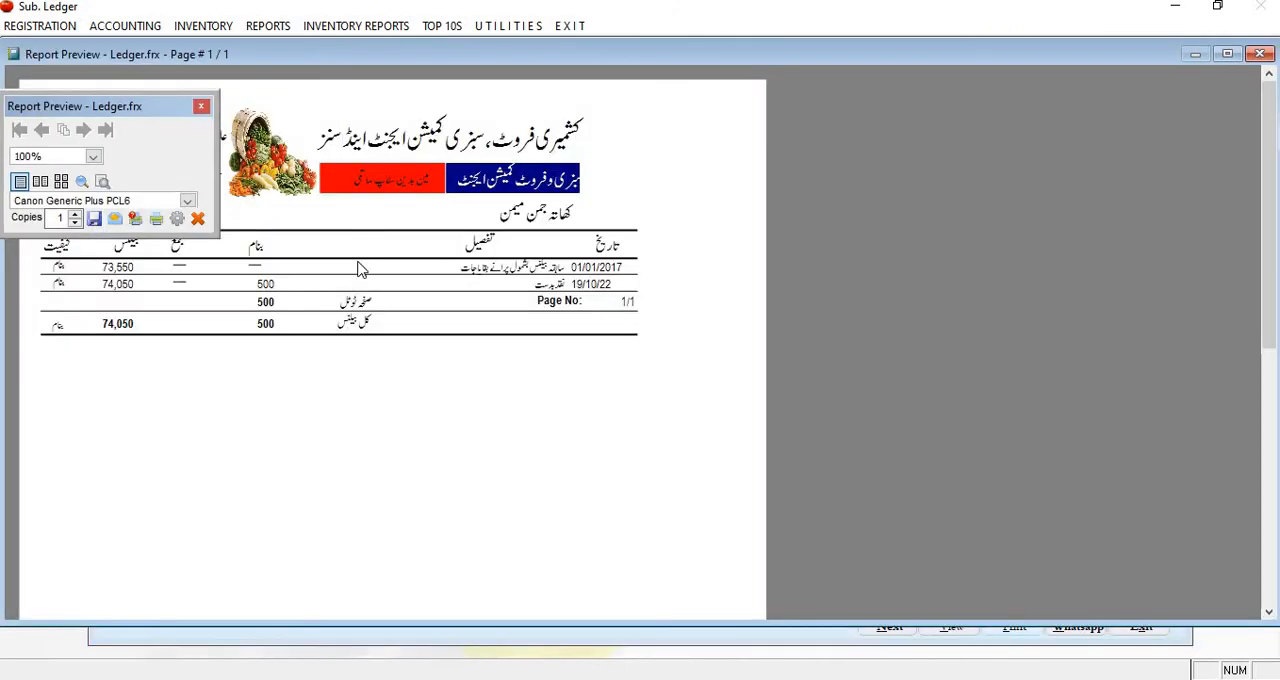
Step: Review the customer's ledger preview, then close the preview and the Subsidiary Ledger
double_click(130, 108)
left_click(321, 305)
left_click(158, 200)
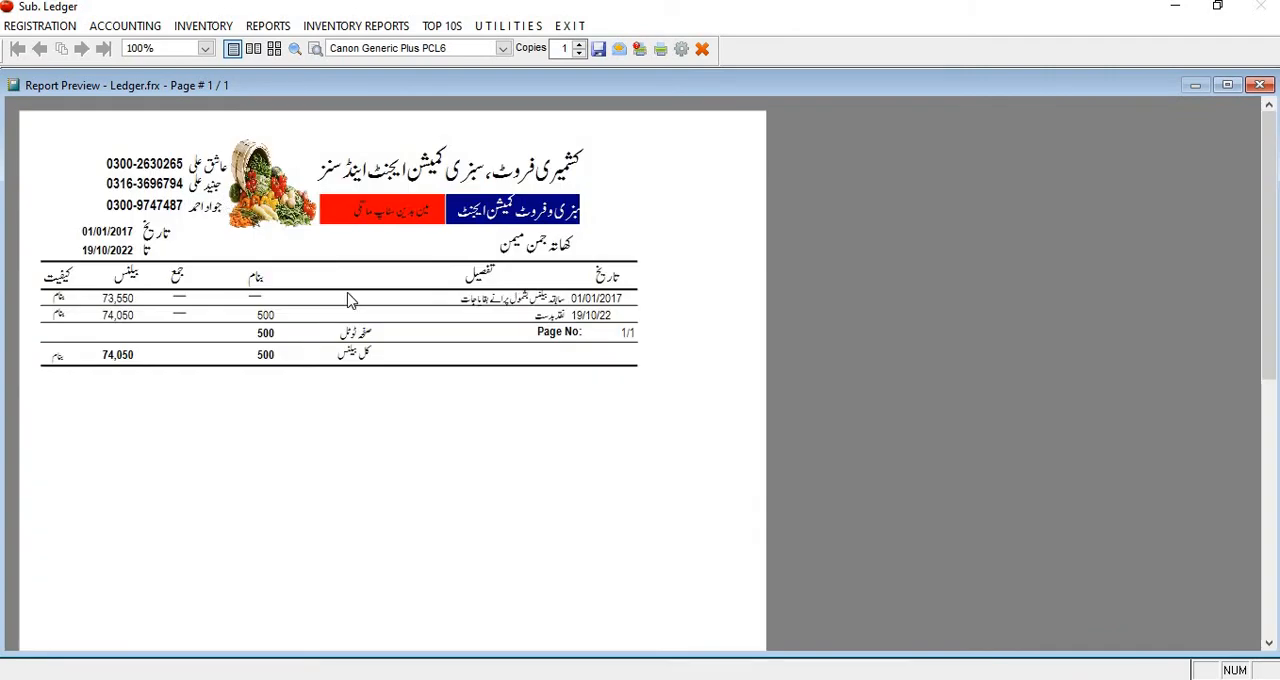
key("Escape")
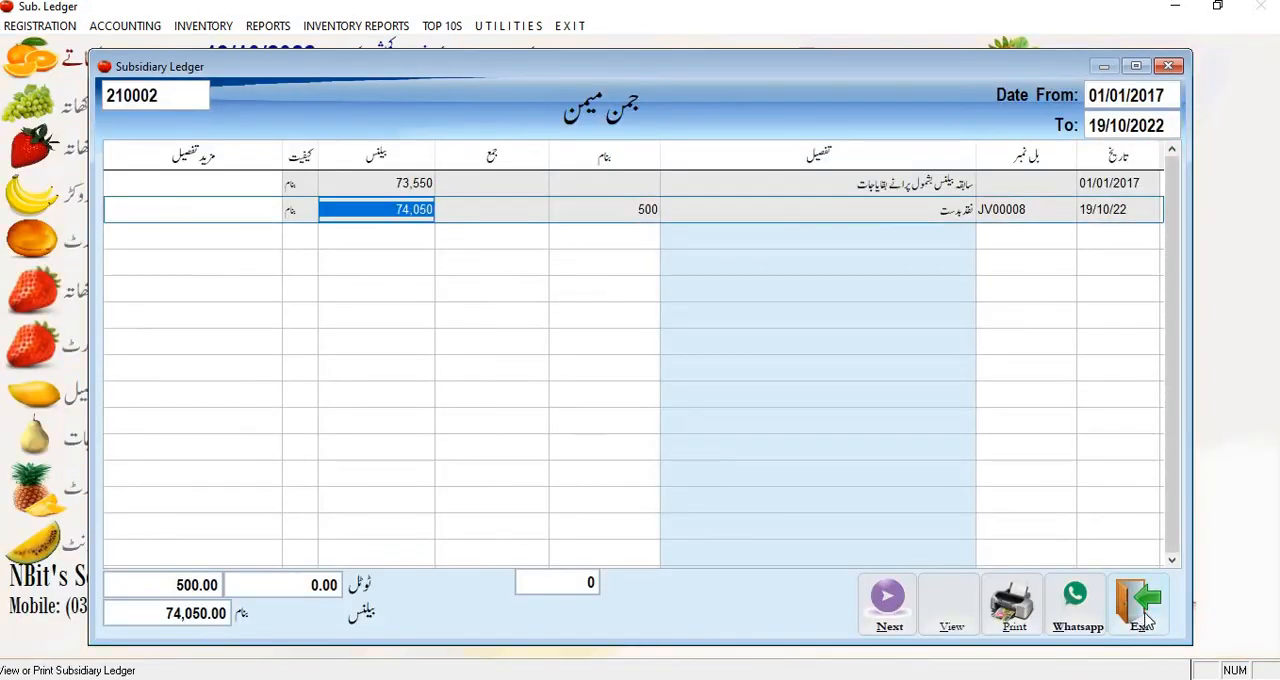
left_click(1139, 619)
left_click(266, 26)
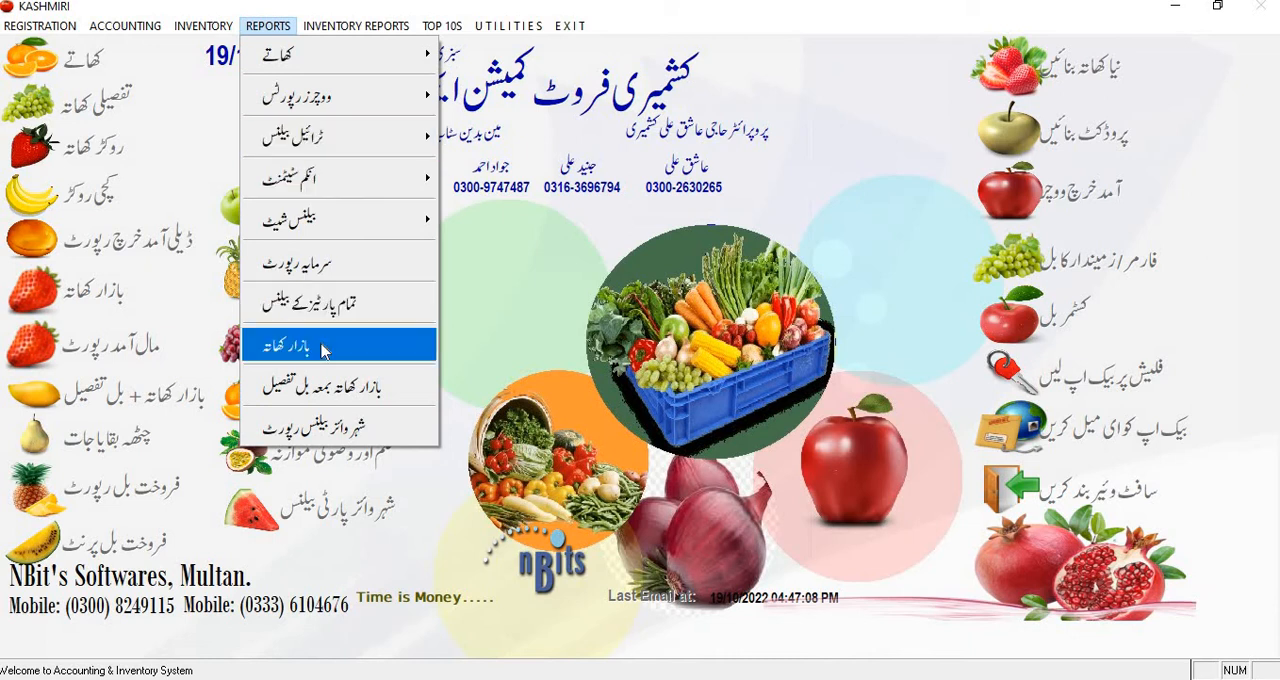
left_click(508, 325)
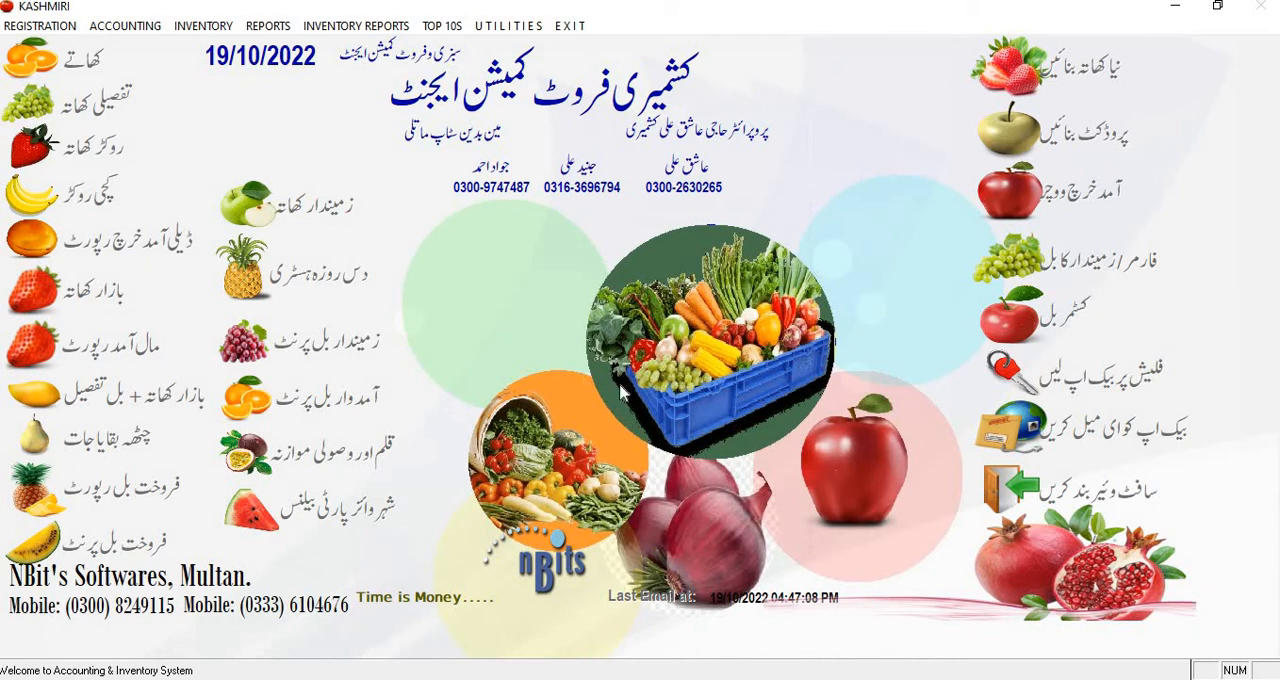
Step: Start a new direct daily voucher dated 19/10/2022 and load the accounts of the CUSTOMERS / SHOPS group
left_click(148, 25)
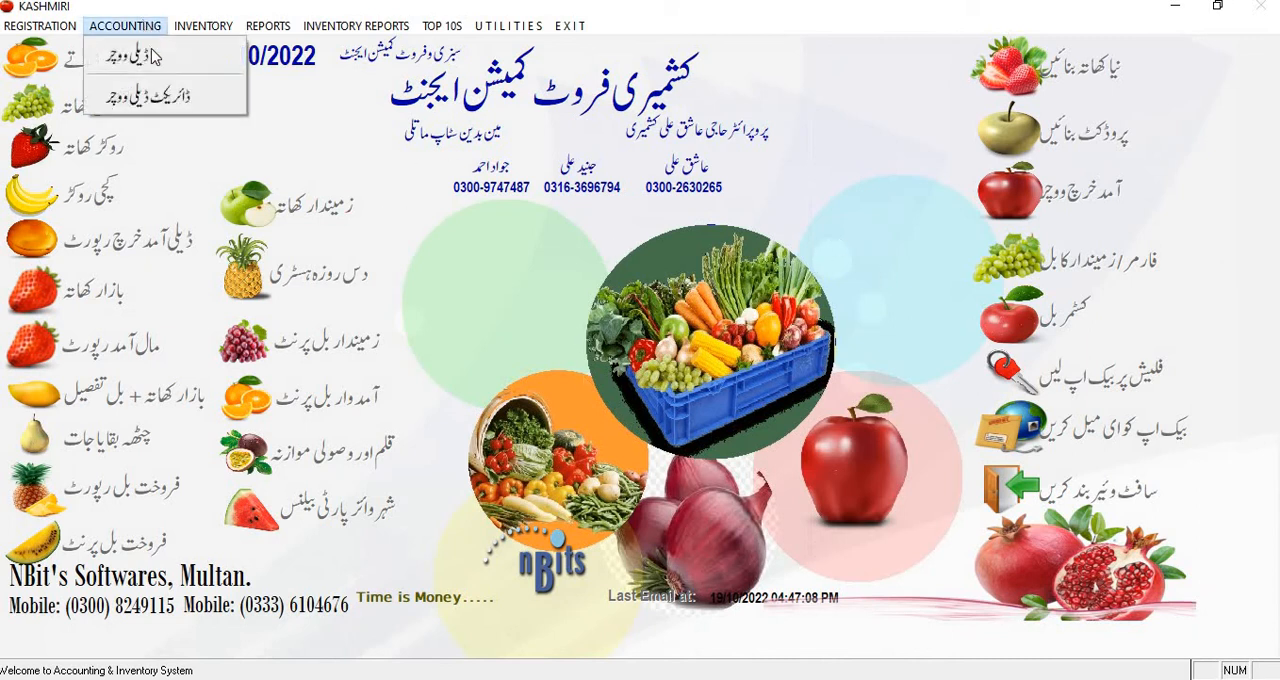
left_click(148, 96)
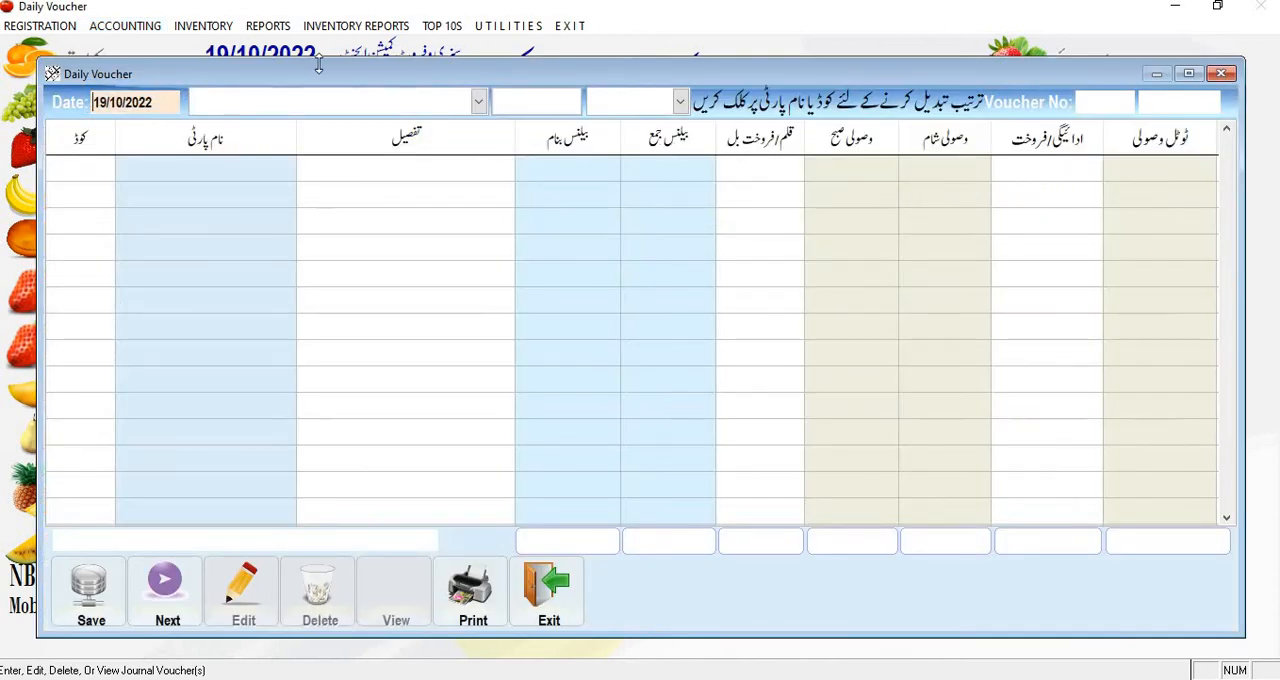
key("Return")
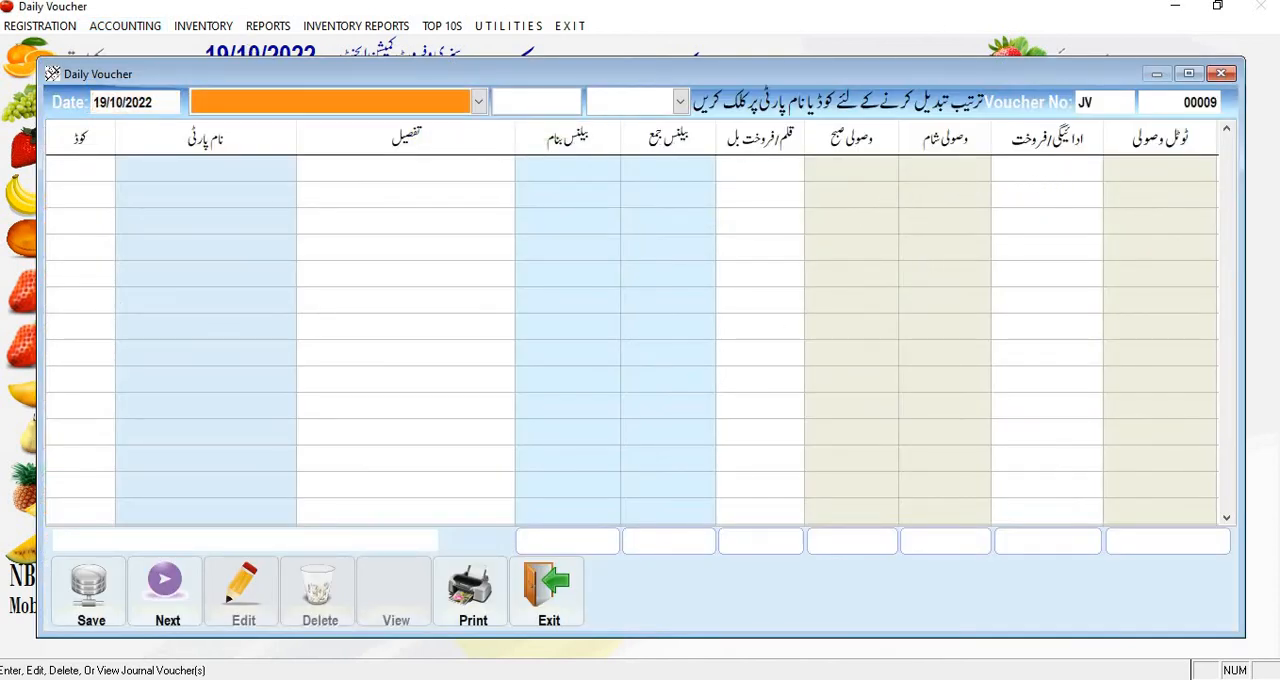
key("Down")
key("Return")
key("Return")
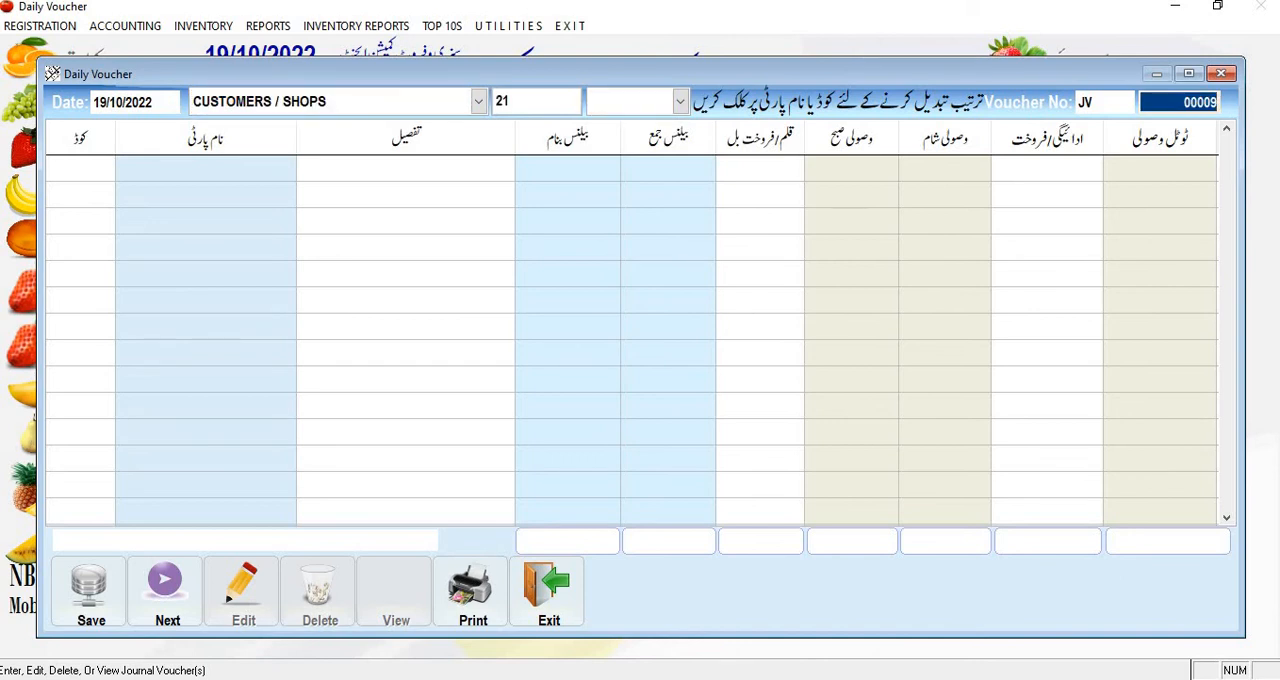
key("Return")
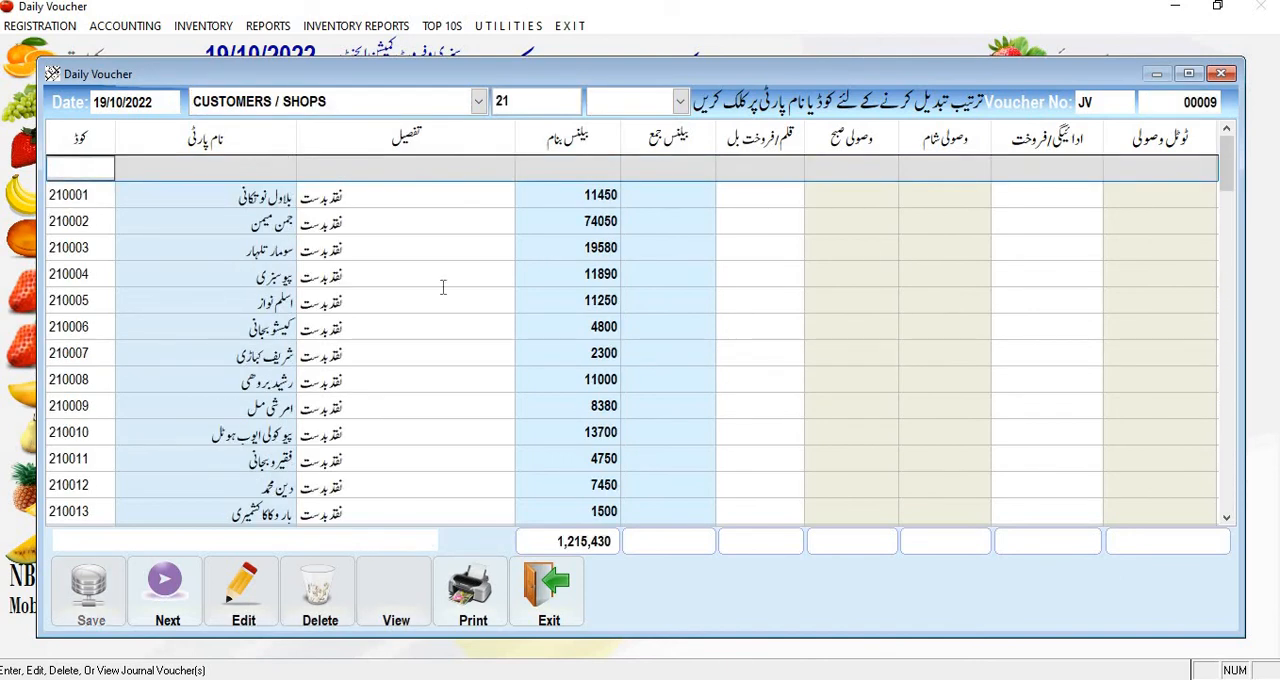
Step: Enter evening receipts of 450, 4050 and 9580 for the first, second and third customers in the voucher
key("Down")
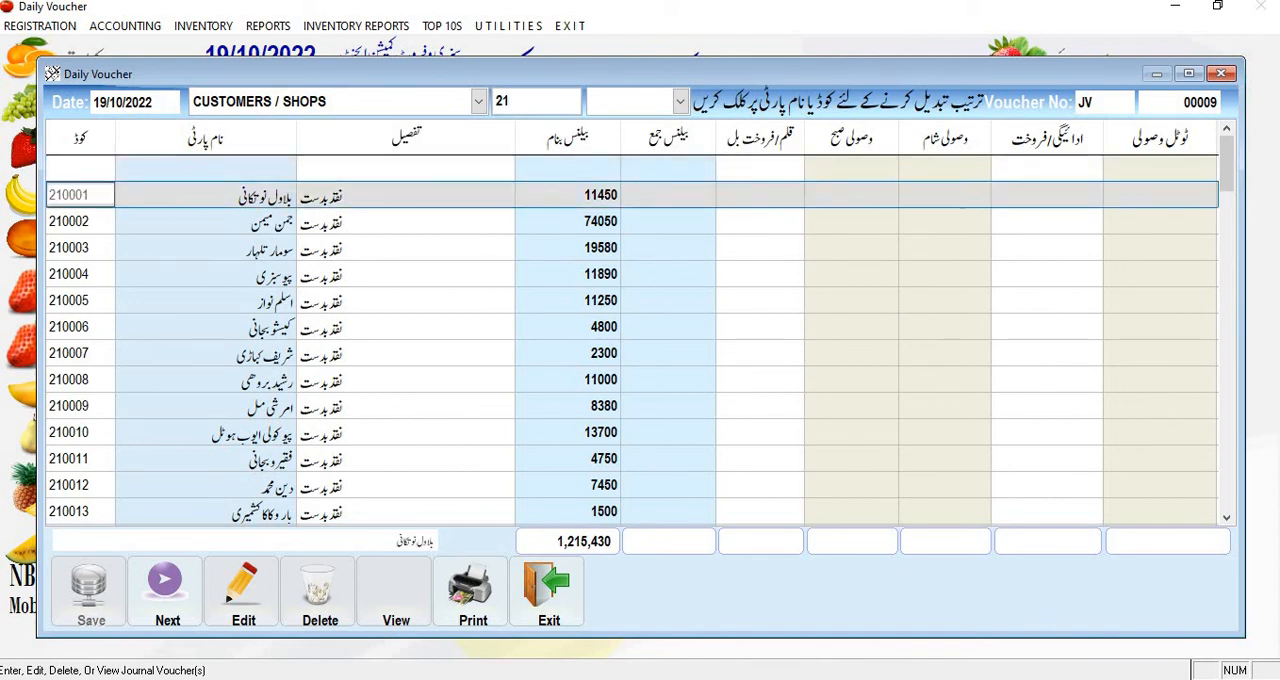
key("Return")
key("Return")
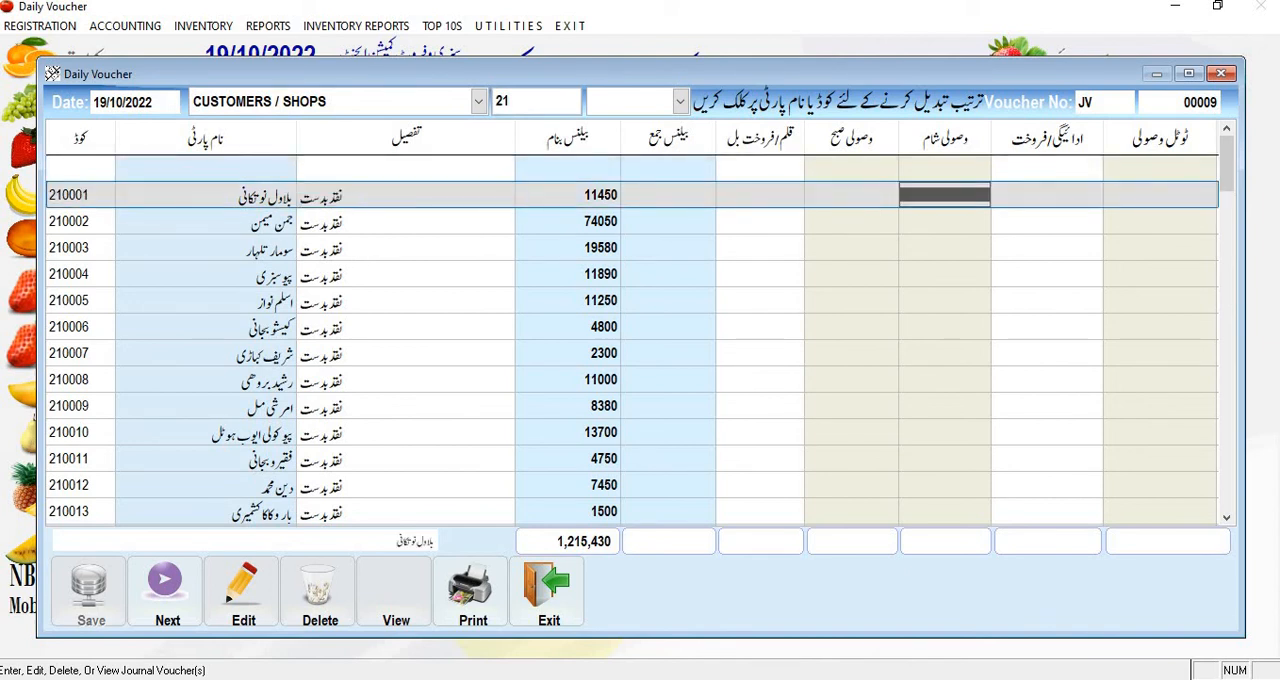
left_click(851, 195)
key("Return")
type("450")
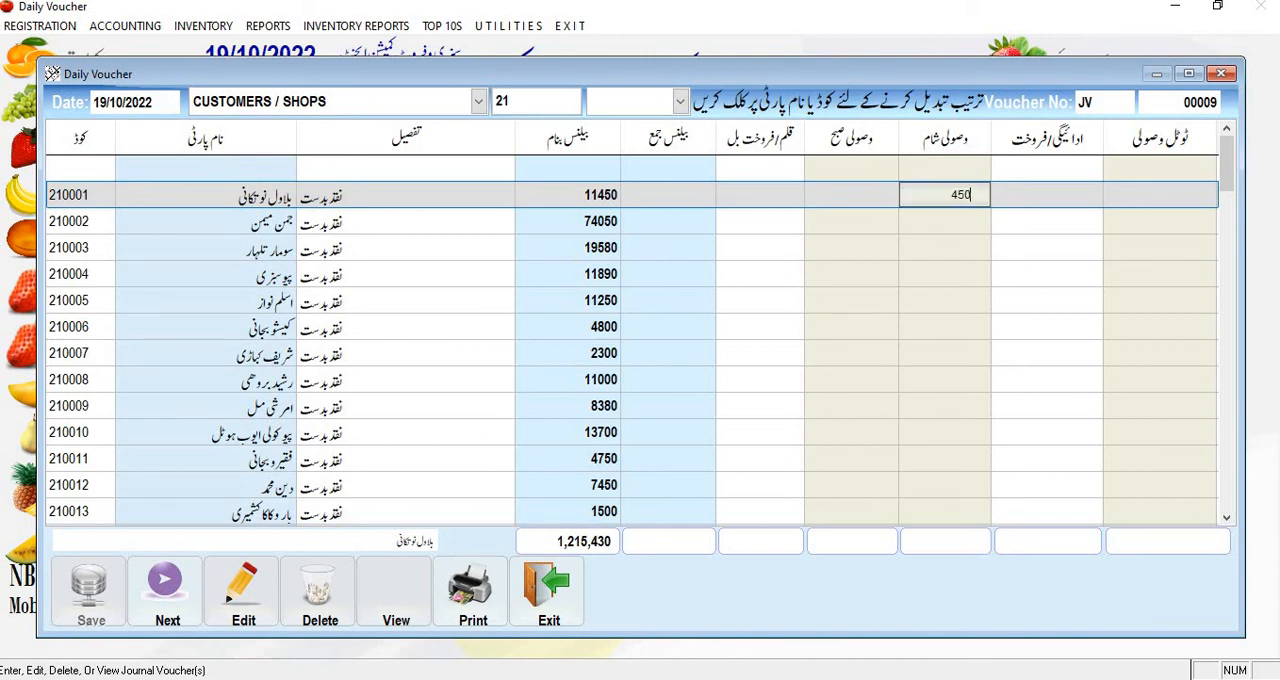
key("Return")
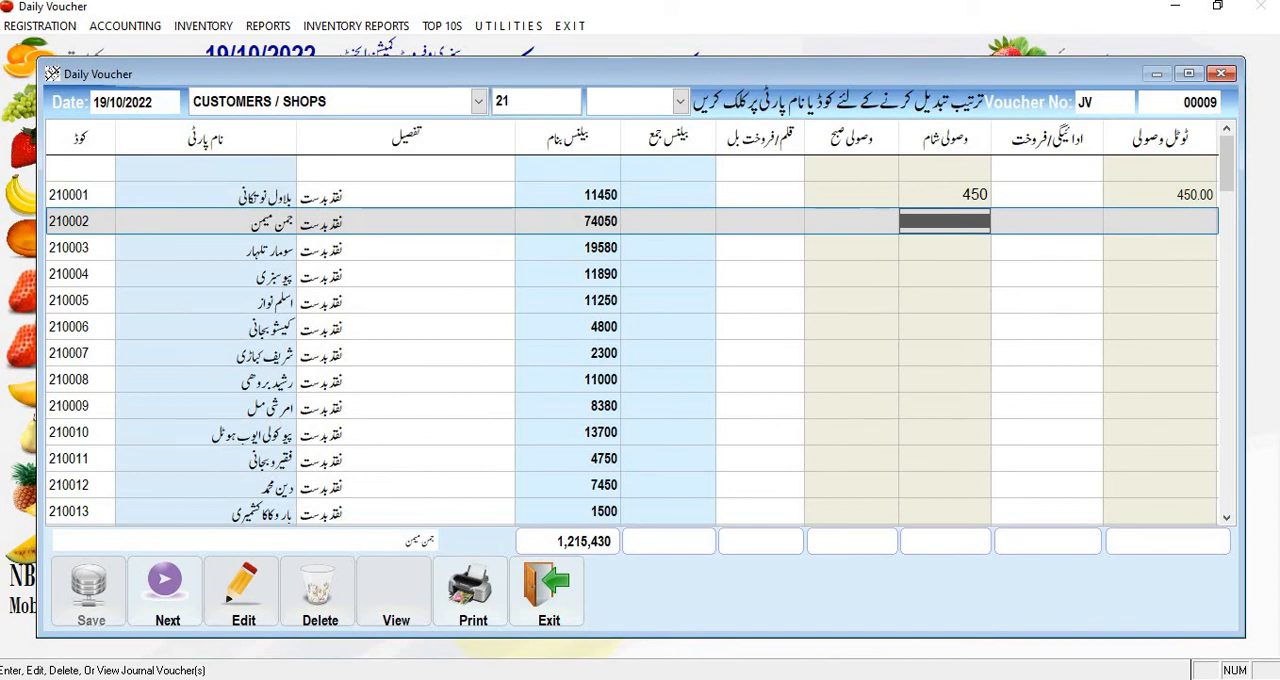
type("4050")
key("Return")
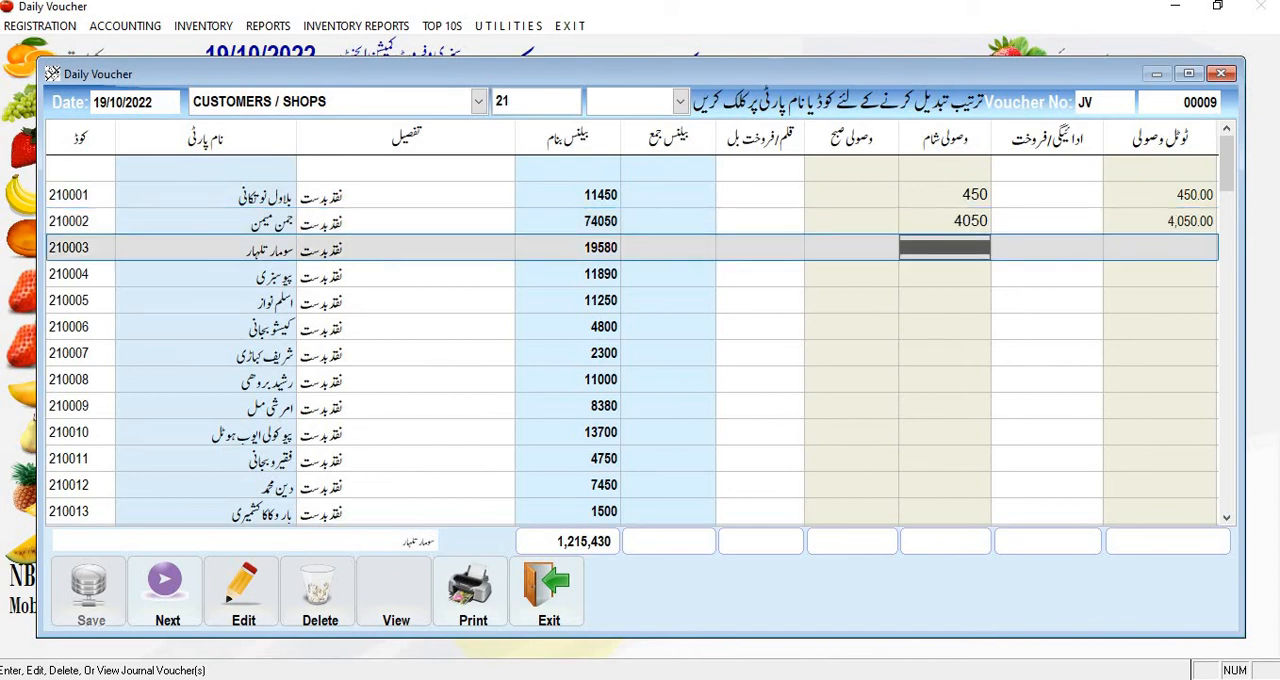
type("9580")
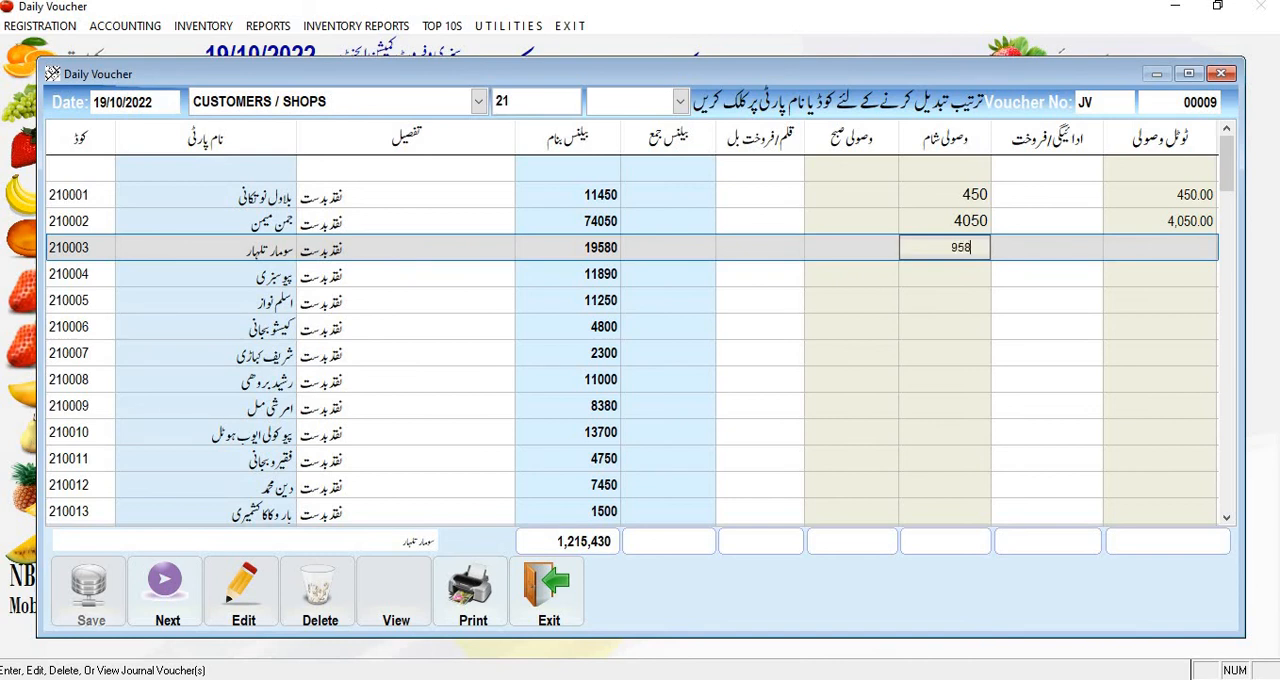
key("Return")
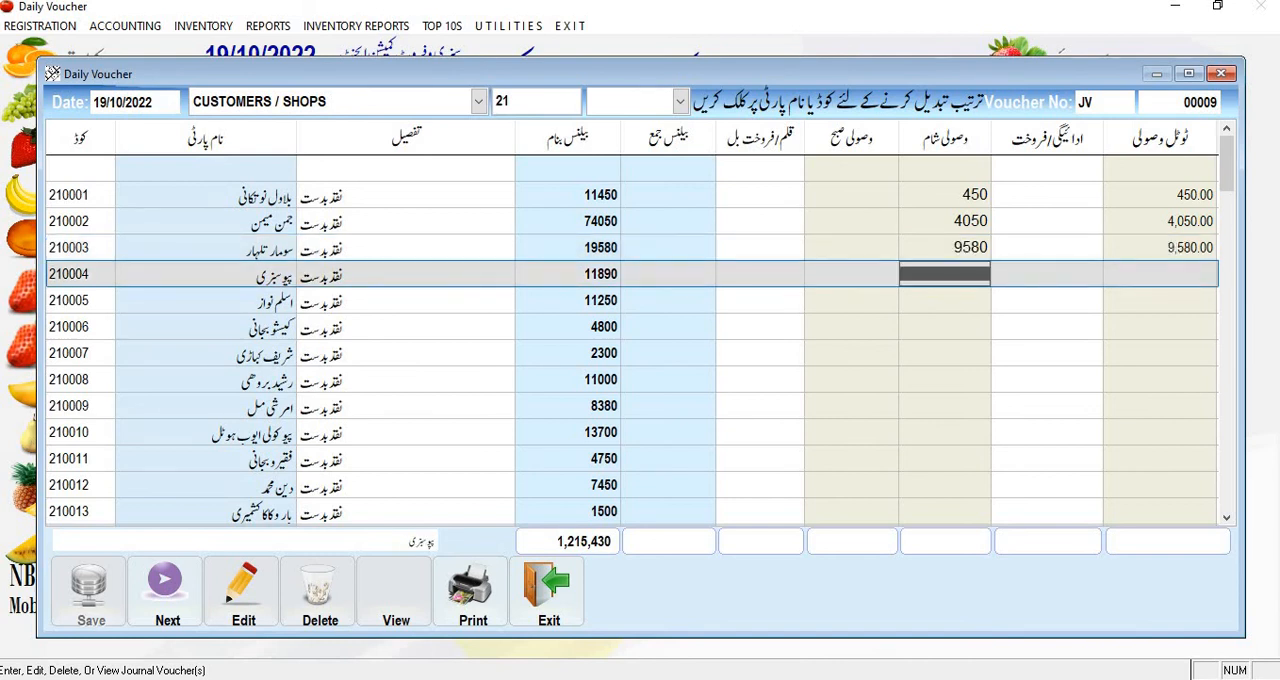
Step: Save the receipts voucher and close the Daily Voucher form
key("Escape")
key("Return")
key("Return")
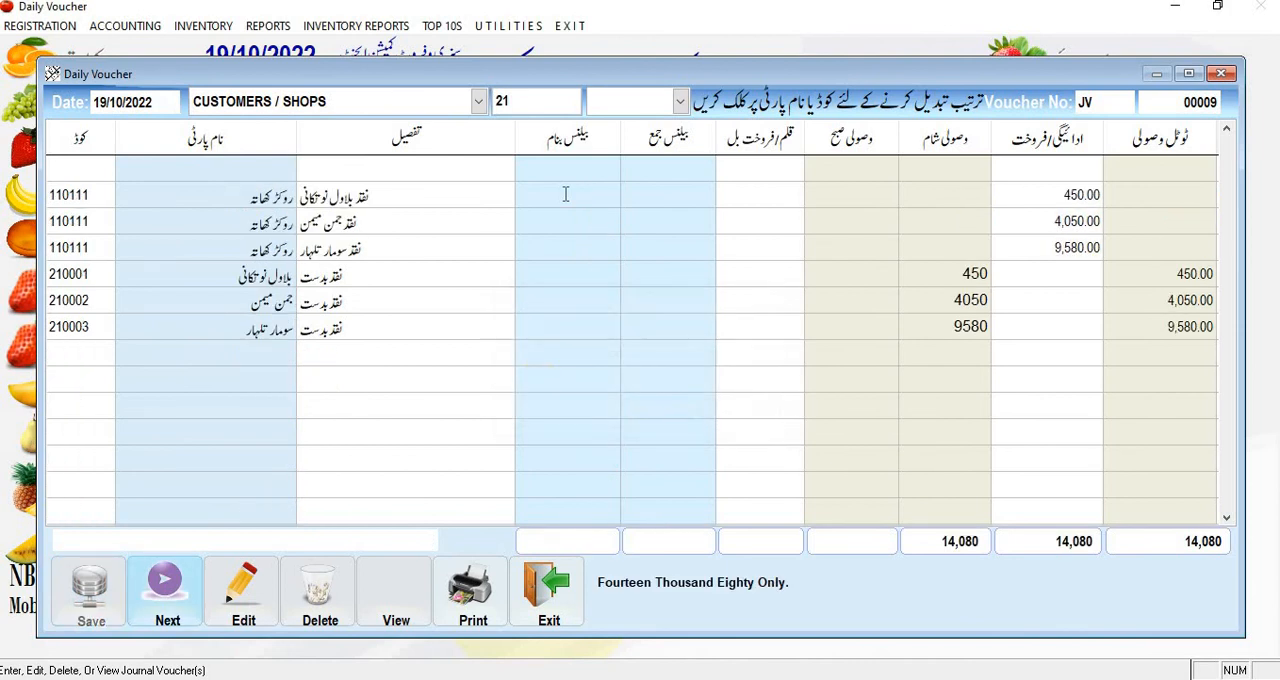
left_click(545, 592)
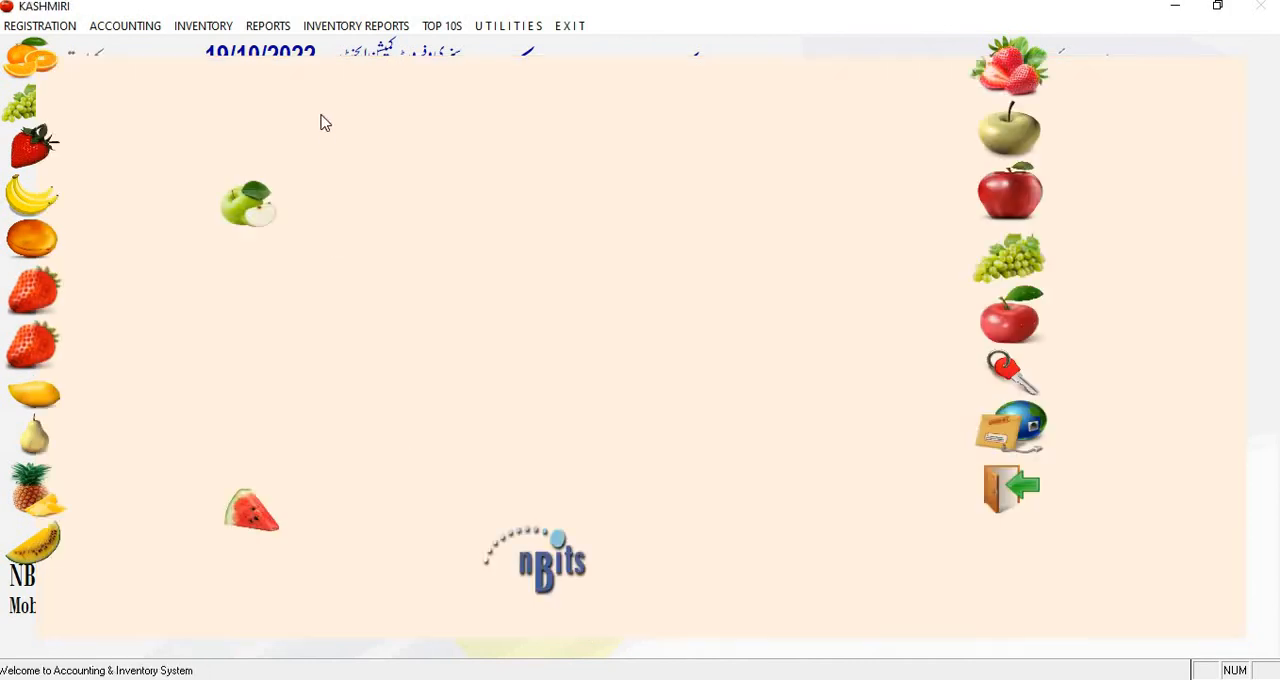
Step: Open the Bazar Khata and load all customers for 19/10/2022
left_click(95, 290)
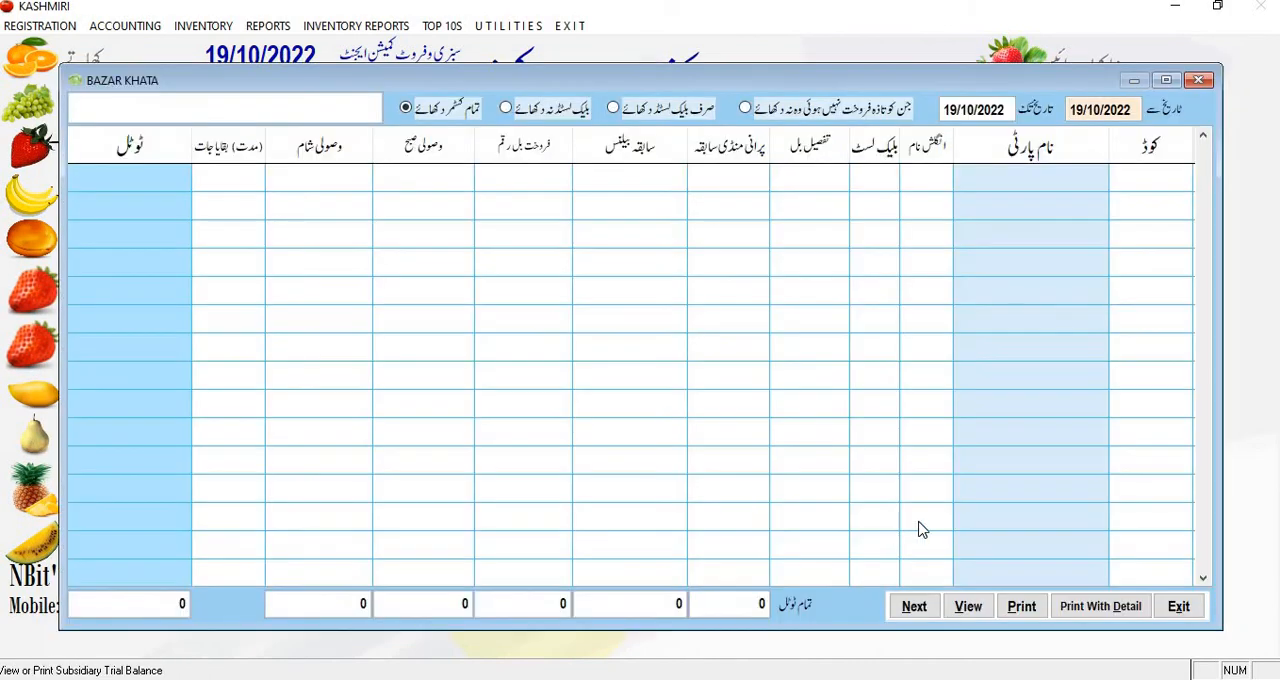
key("Left")
key("Left")
key("Left")
key("Down")
key("Down")
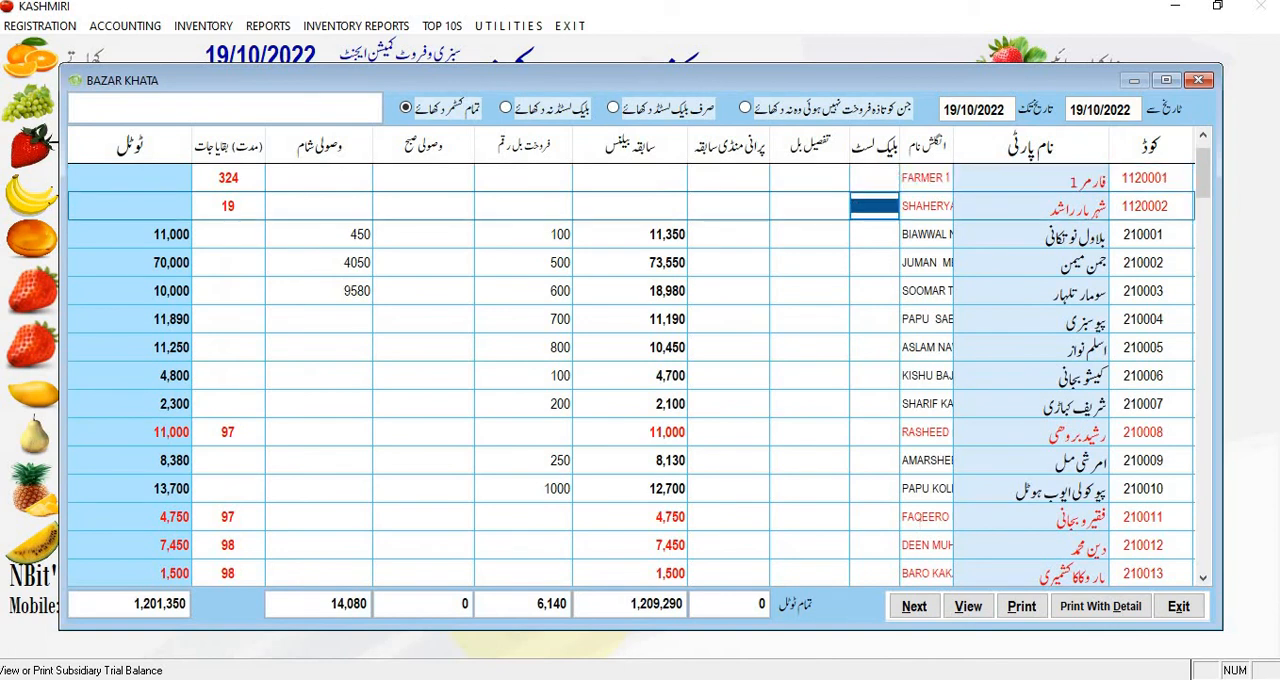
Step: Compare the first three customers' previous balance, sale, evening receipt and total in the Bazar Khata, then close it
key("Left")
key("Left")
key("Left")
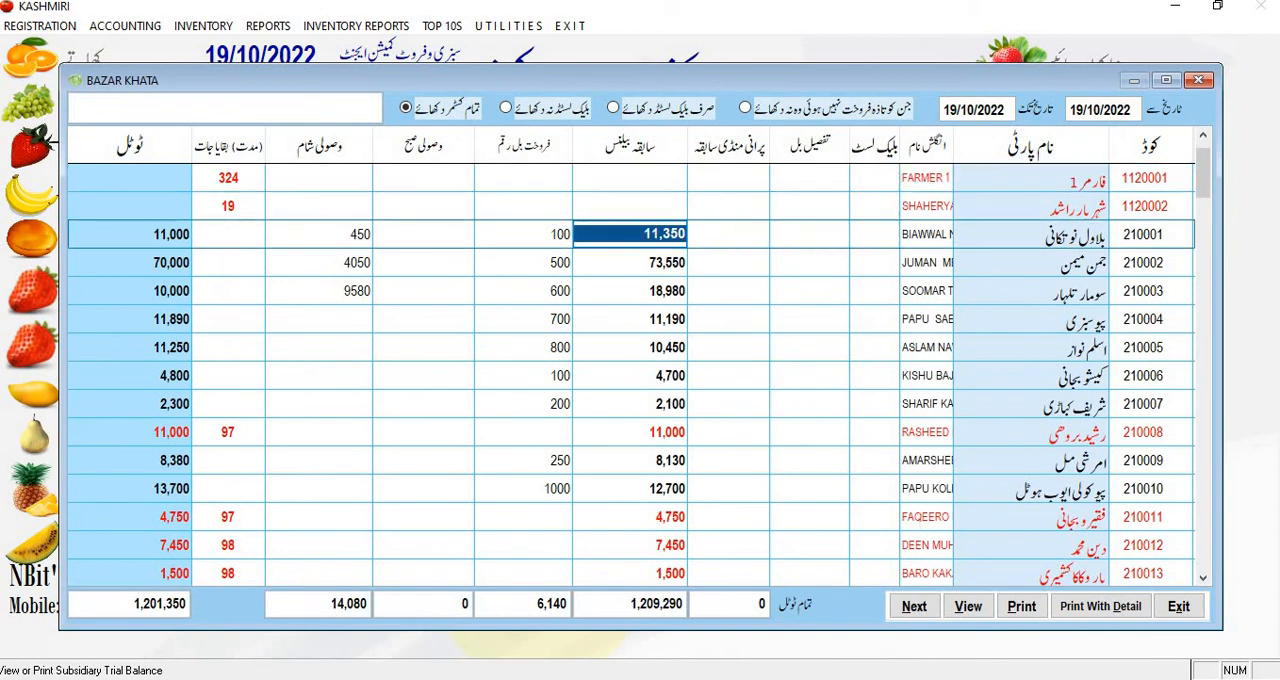
key("Left")
key("Left")
key("Left")
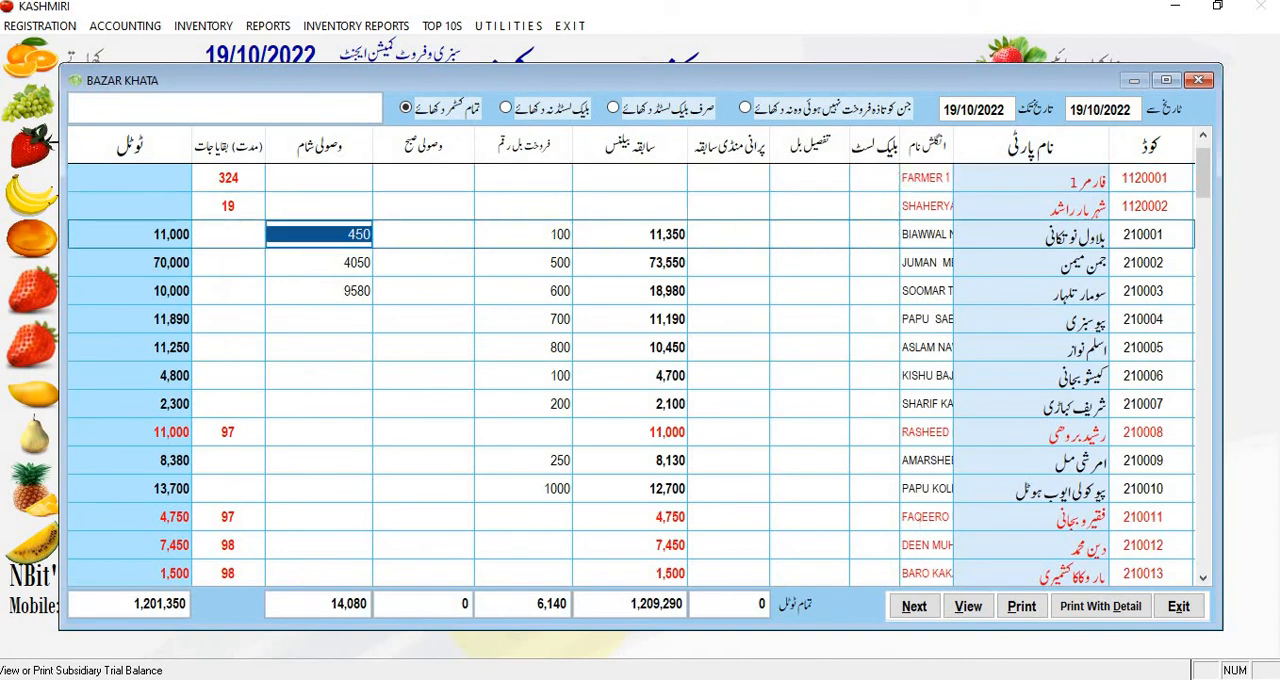
key("Left")
key("Left")
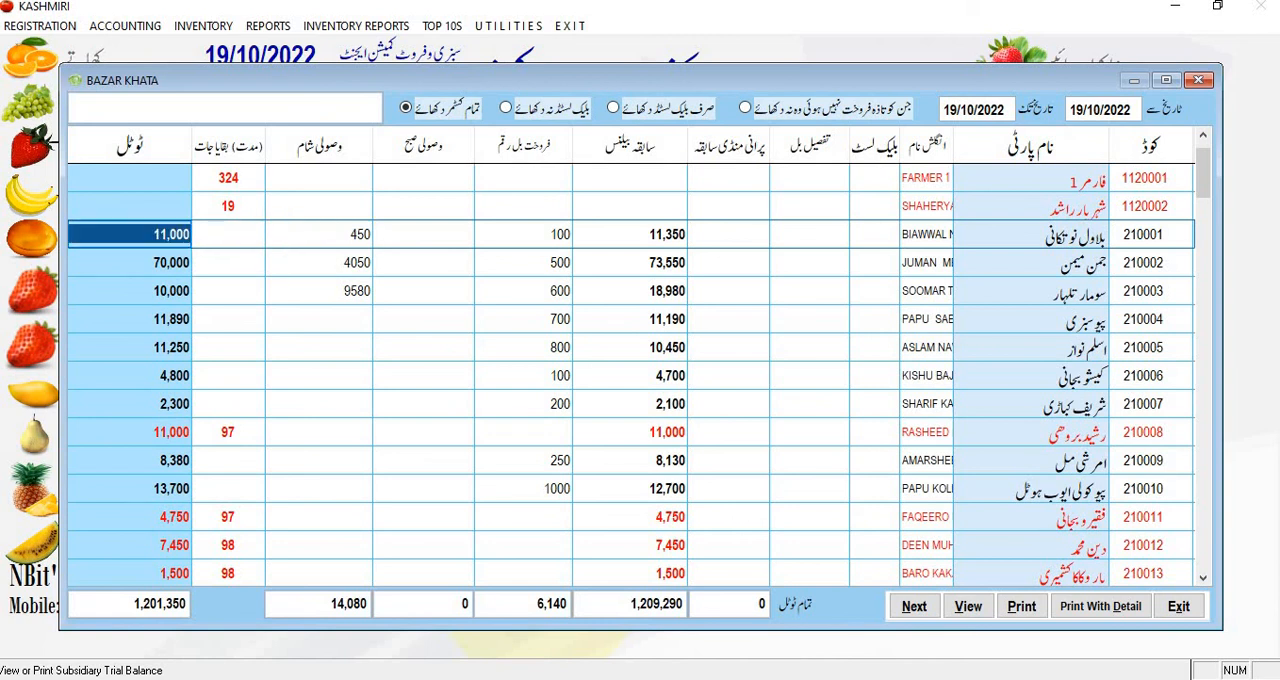
key("Down")
key("Down")
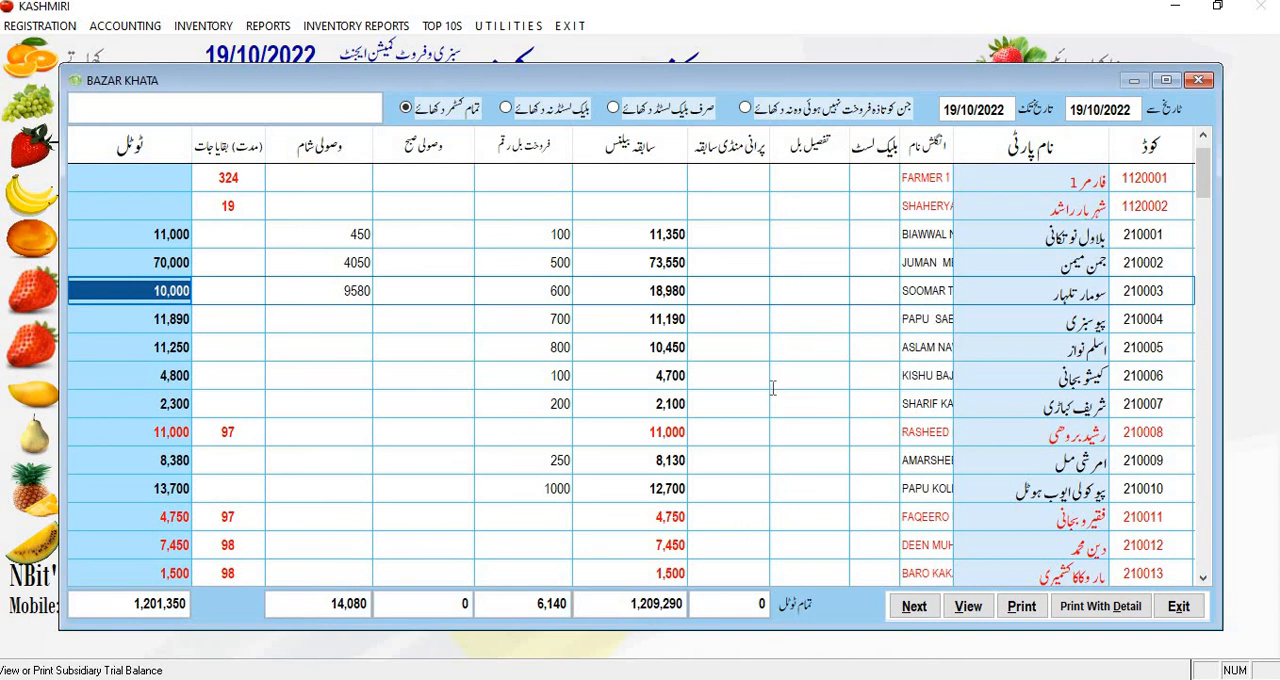
left_click(1176, 606)
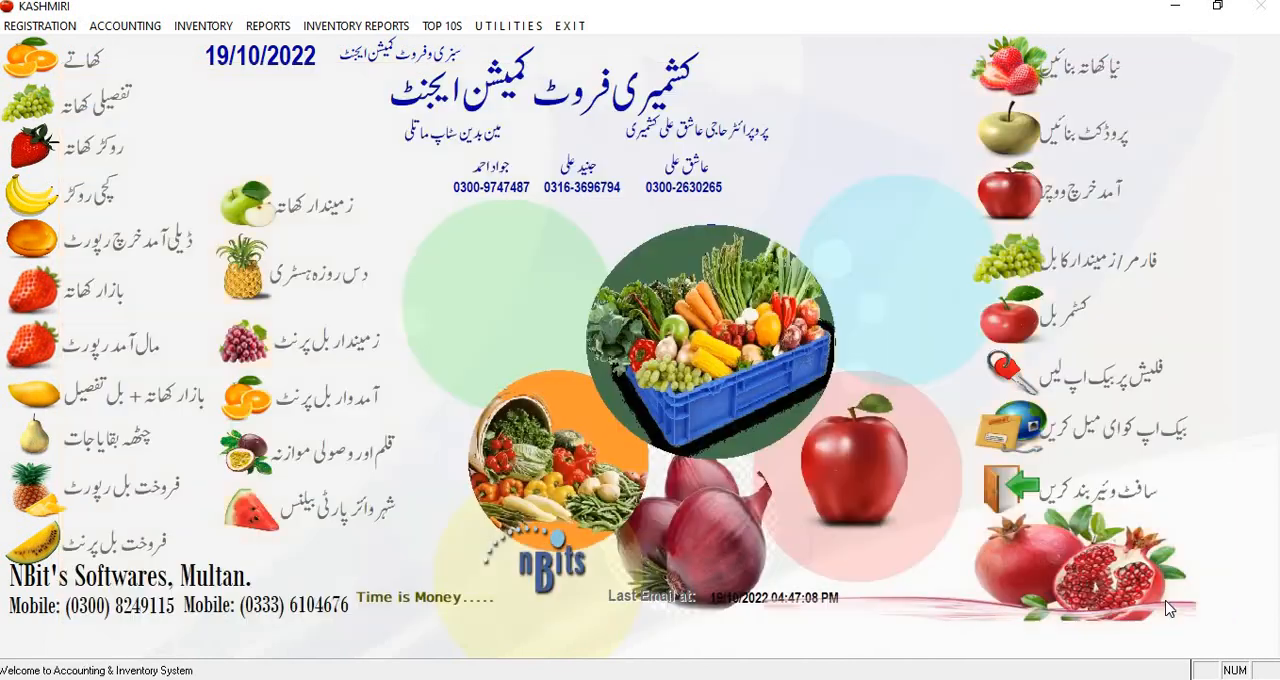